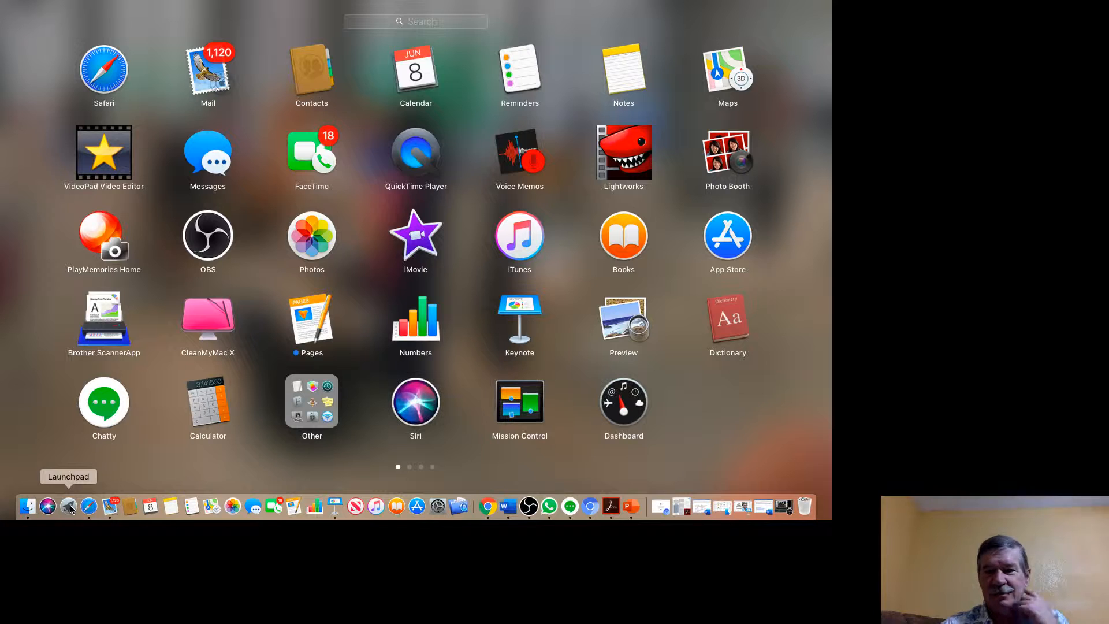
# Start a new project in VideoPad Video Editor and place the desktop video IMG_0200.mp4 at the start of the sequence.
pyautogui.click(87, 130)
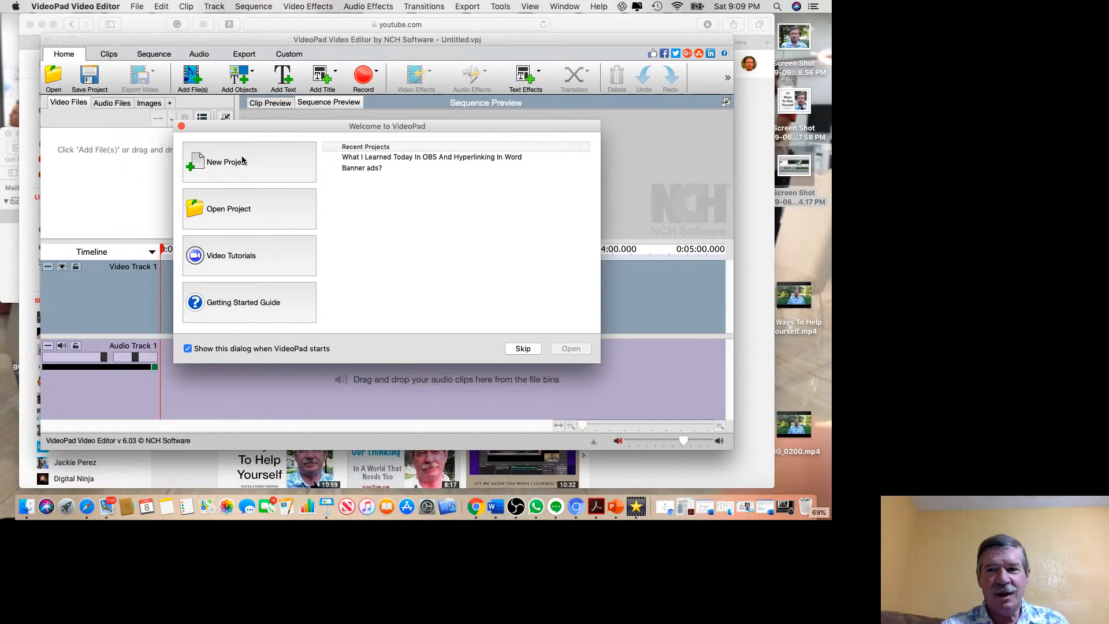
pyautogui.click(243, 164)
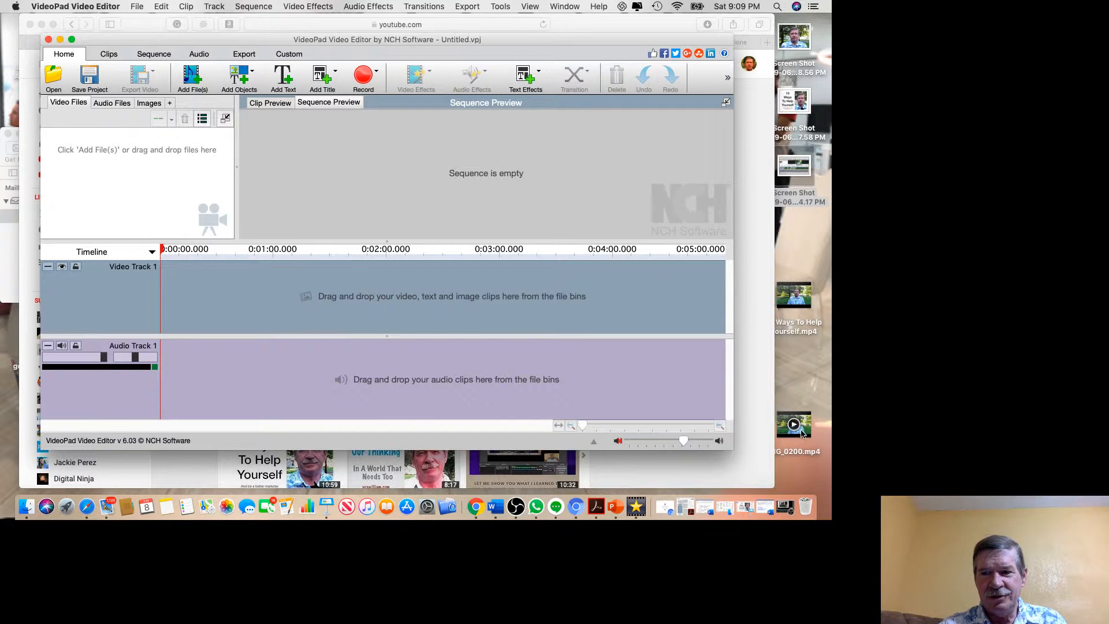
pyautogui.moveTo(801, 435); pyautogui.dragTo(113, 174)
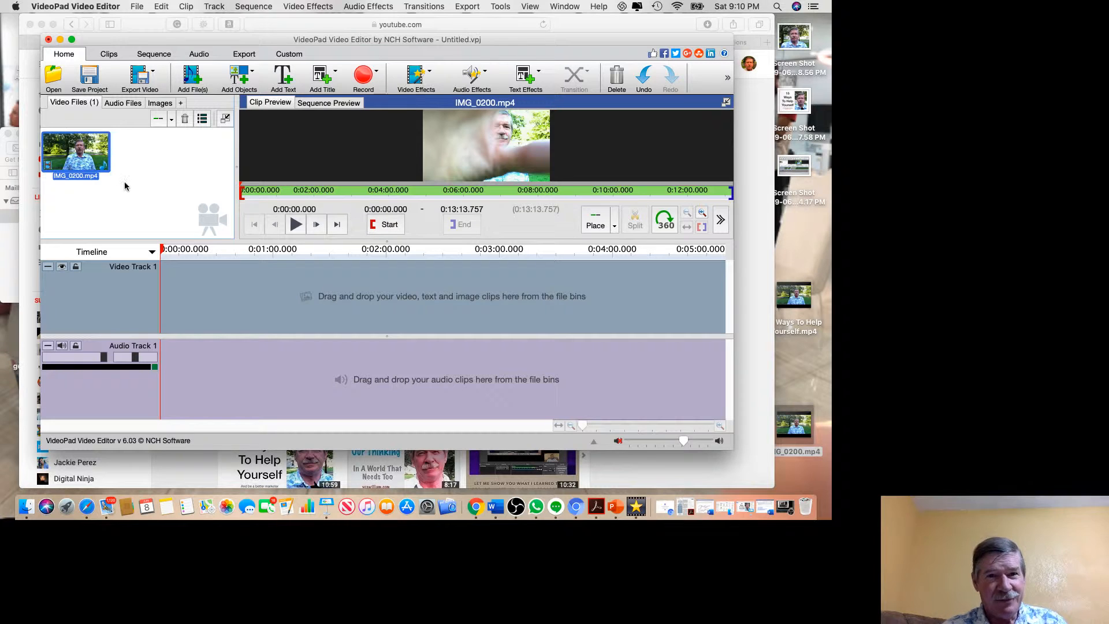
pyautogui.click(614, 224)
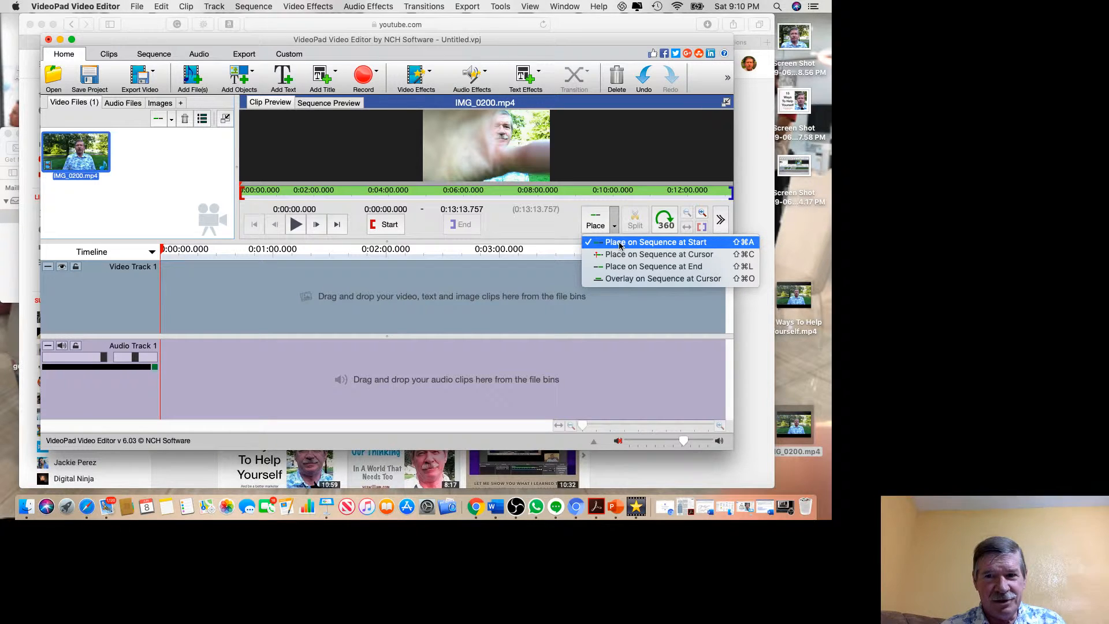
pyautogui.click(620, 243)
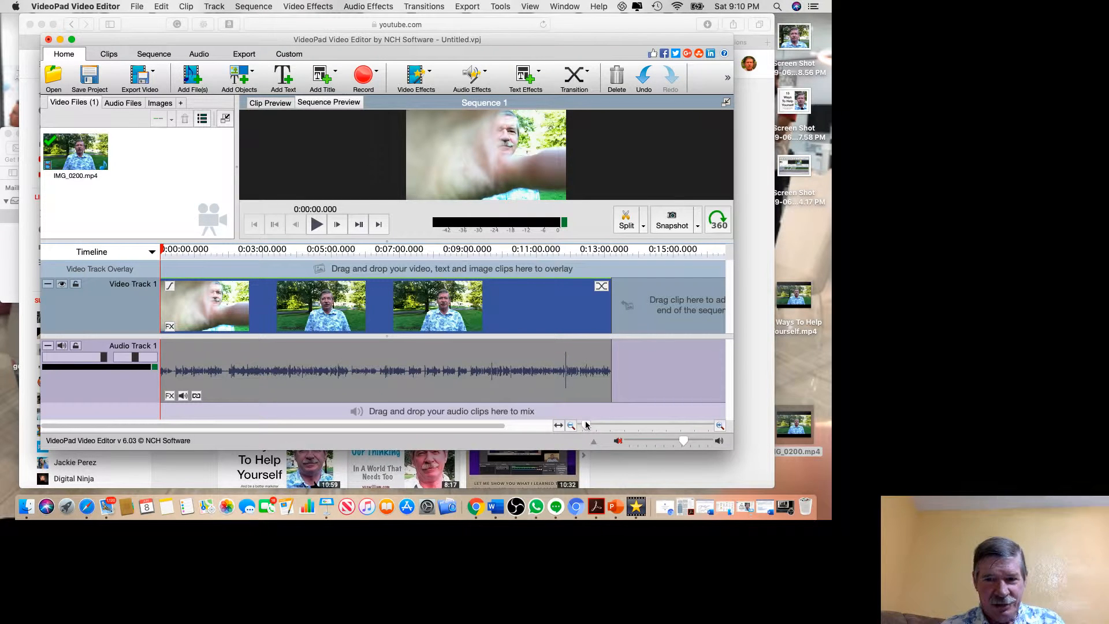
# Split the clip at 0:00:02.041 and move the main part ahead of the short opening piece.
pyautogui.moveTo(585, 425); pyautogui.dragTo(645, 422)
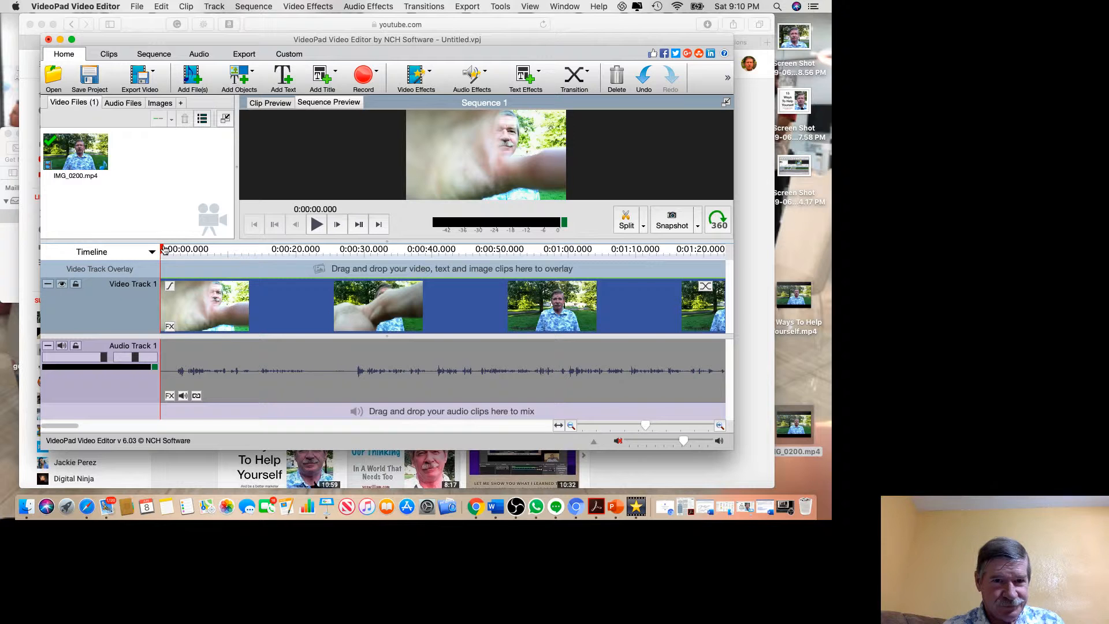
pyautogui.moveTo(163, 250); pyautogui.dragTo(172, 249)
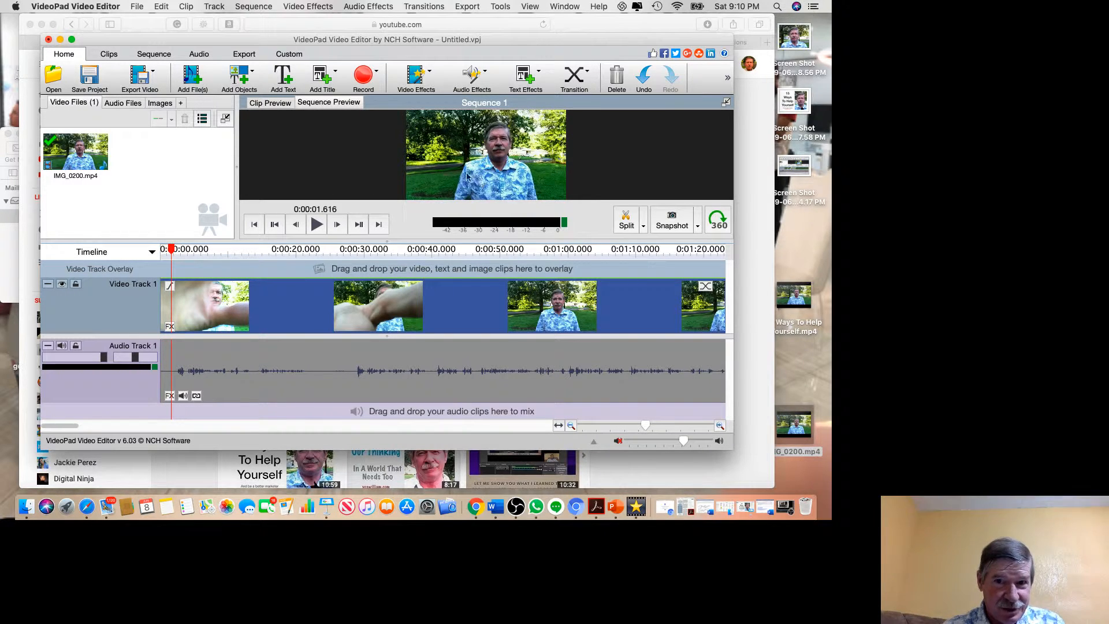
pyautogui.moveTo(173, 249)
pyautogui.mouseDown()
pyautogui.moveTo(162, 250)
pyautogui.moveTo(175, 251)
pyautogui.mouseUp()
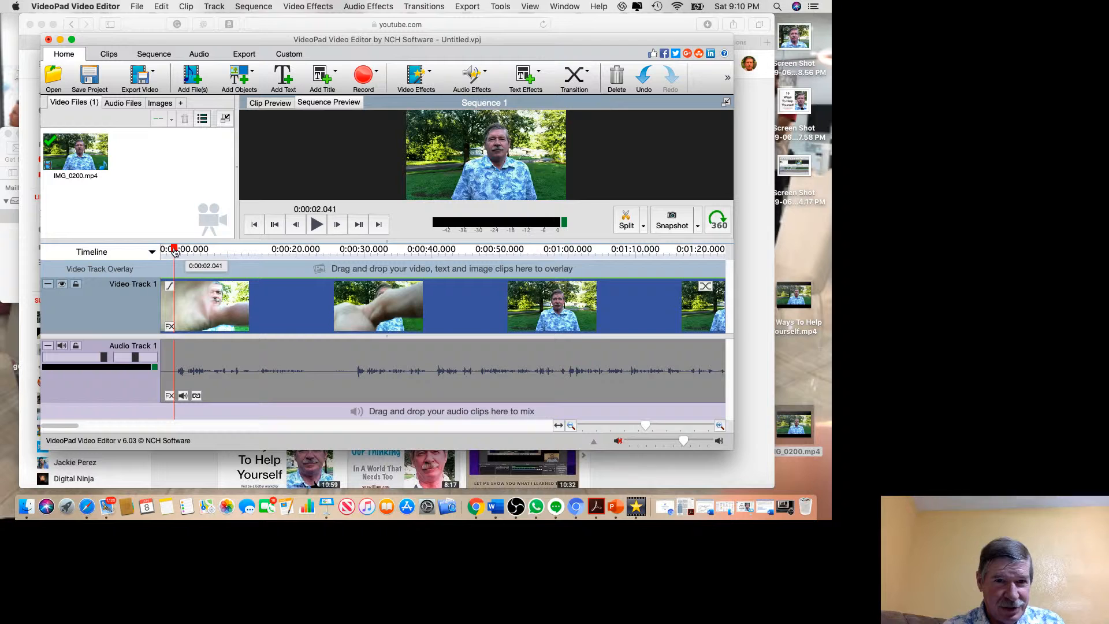
pyautogui.moveTo(175, 252)
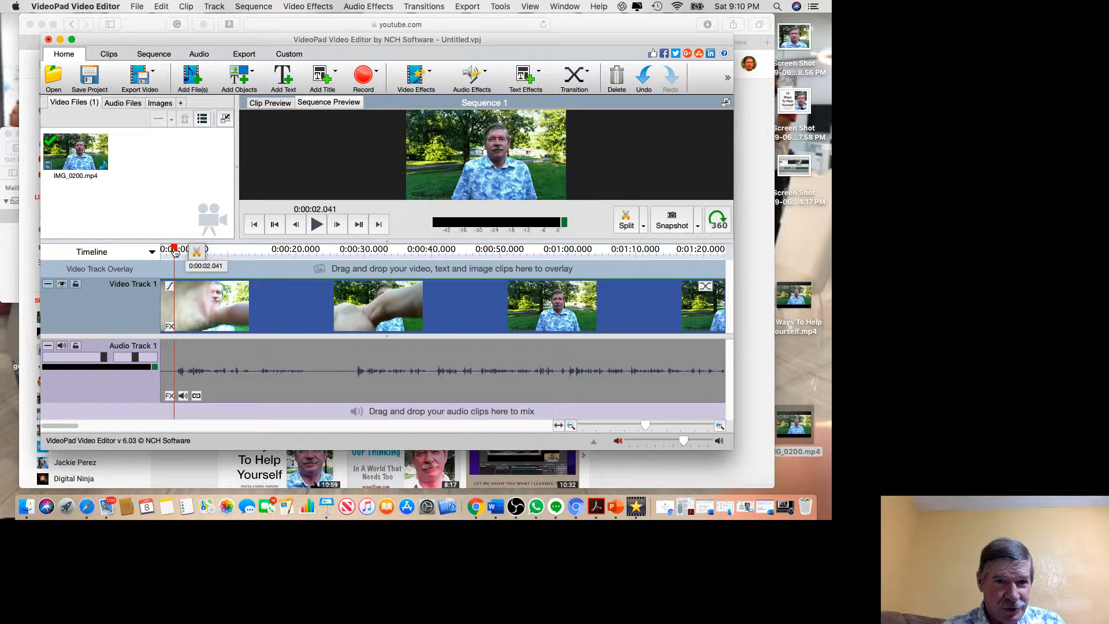
pyautogui.click(196, 252)
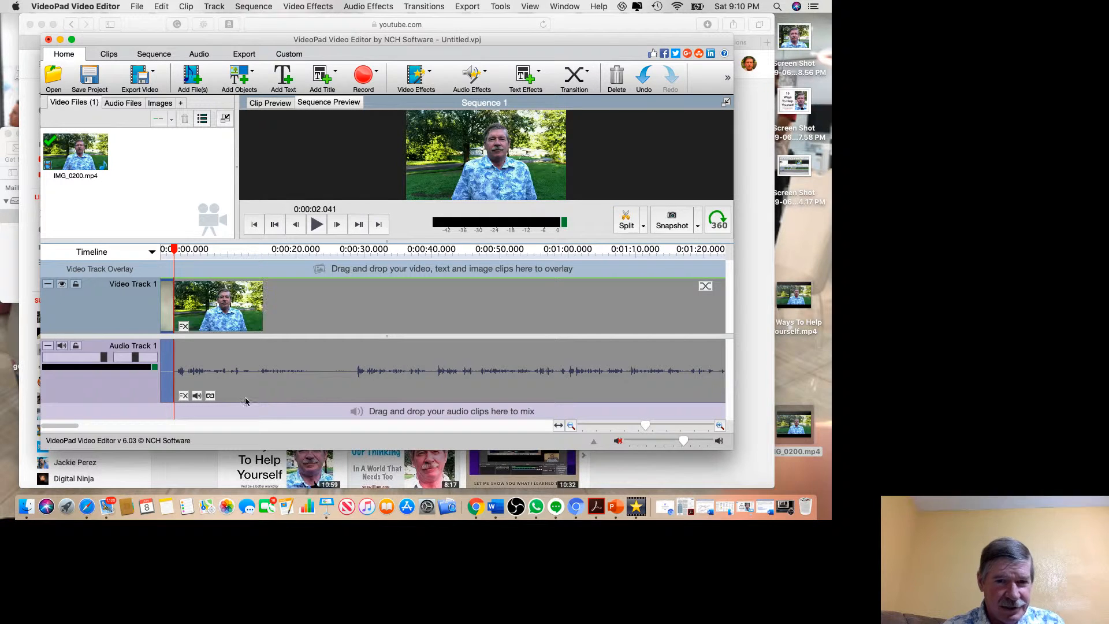
pyautogui.click(296, 355)
pyautogui.moveTo(297, 354); pyautogui.dragTo(282, 355)
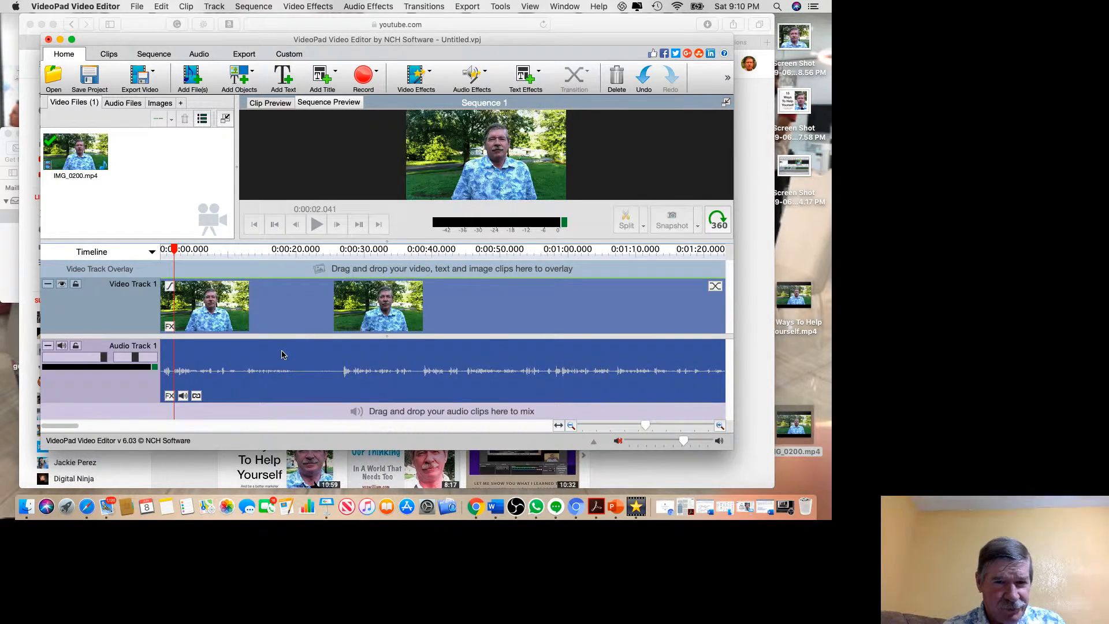
# Split the clip at 0:00:19.901 and 0:00:29.170, and move the remaining footage ahead of the section between the two cuts.
pyautogui.moveTo(175, 252); pyautogui.dragTo(182, 251)
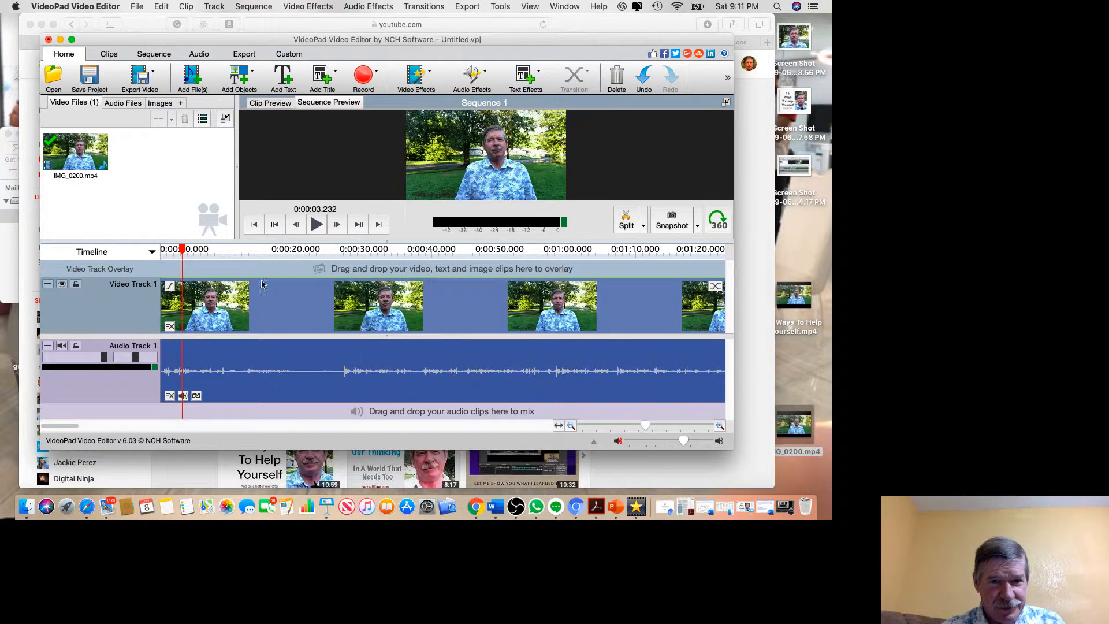
pyautogui.moveTo(183, 252); pyautogui.dragTo(296, 264)
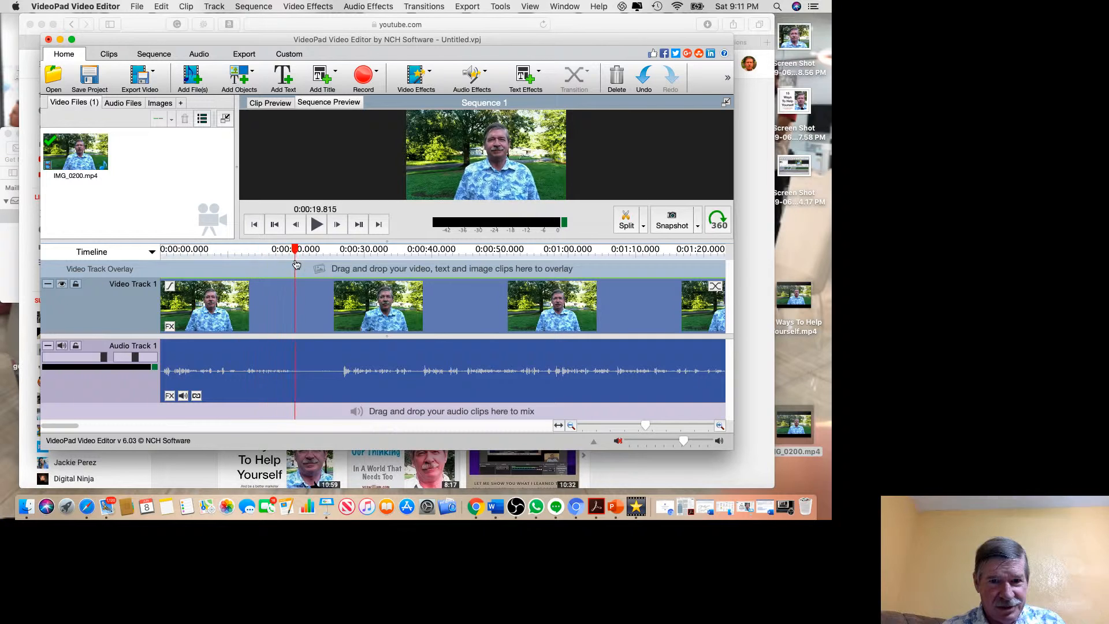
pyautogui.click(318, 262)
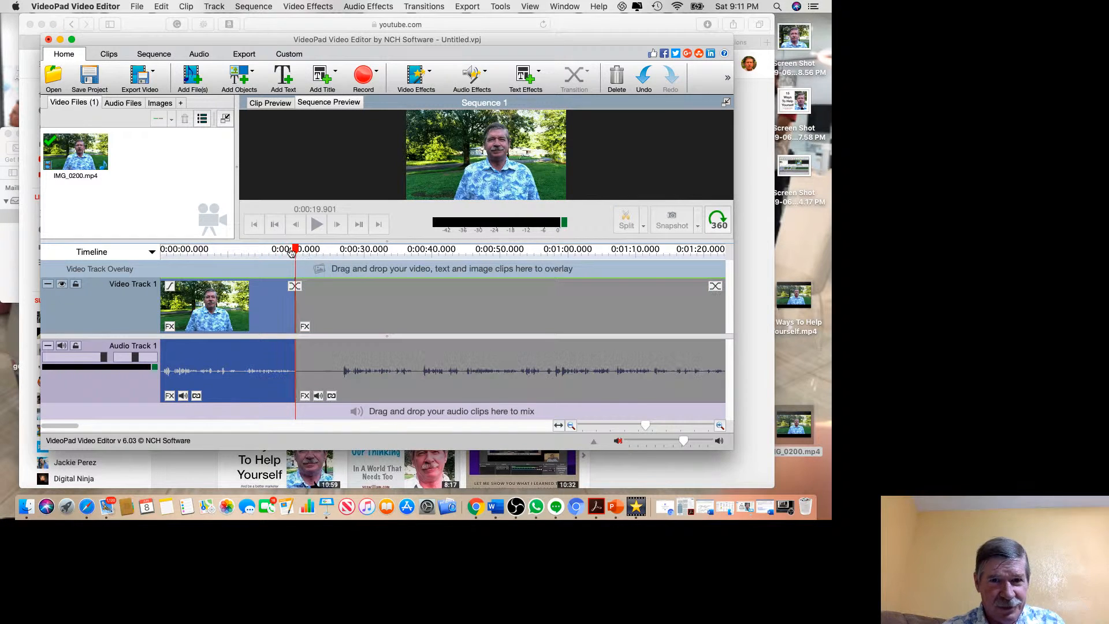
pyautogui.moveTo(295, 250); pyautogui.dragTo(358, 251)
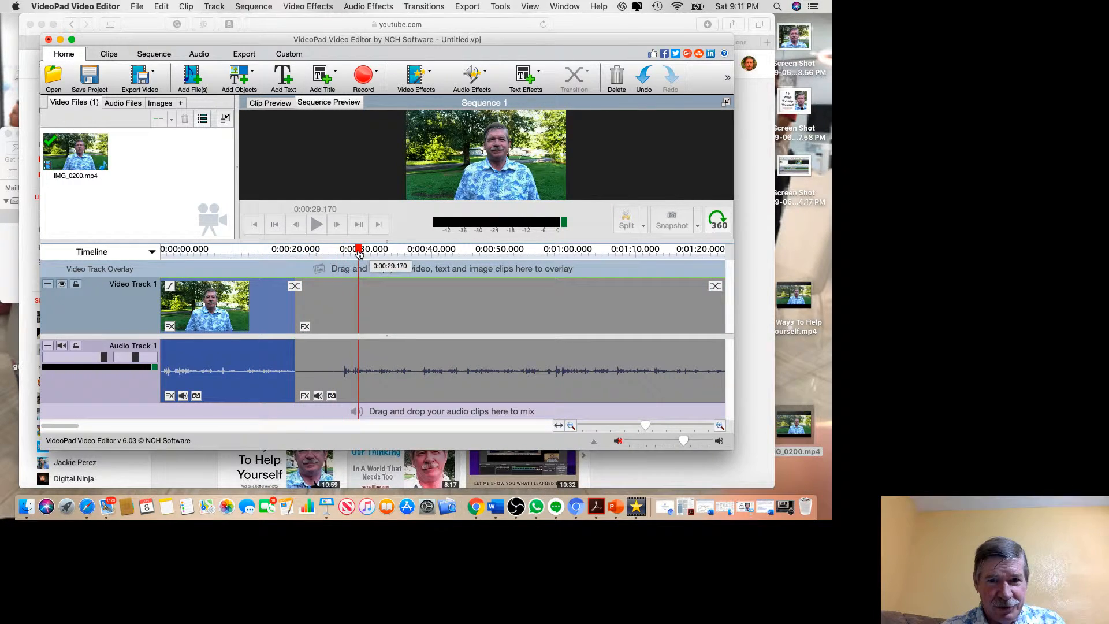
pyautogui.click(384, 253)
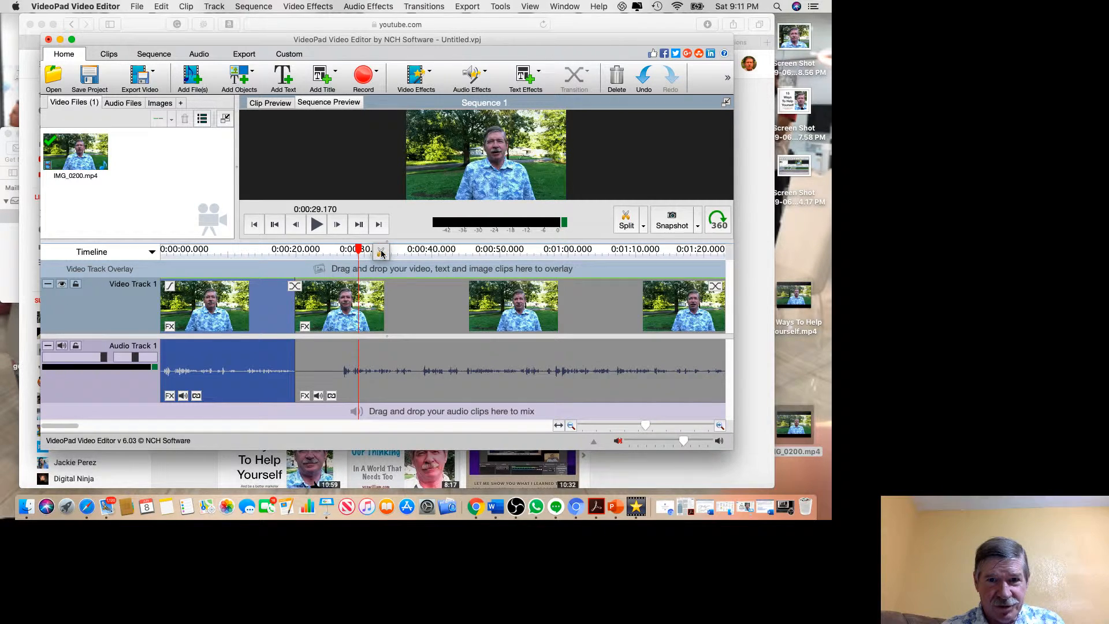
pyautogui.click(381, 251)
pyautogui.moveTo(422, 371); pyautogui.dragTo(379, 365)
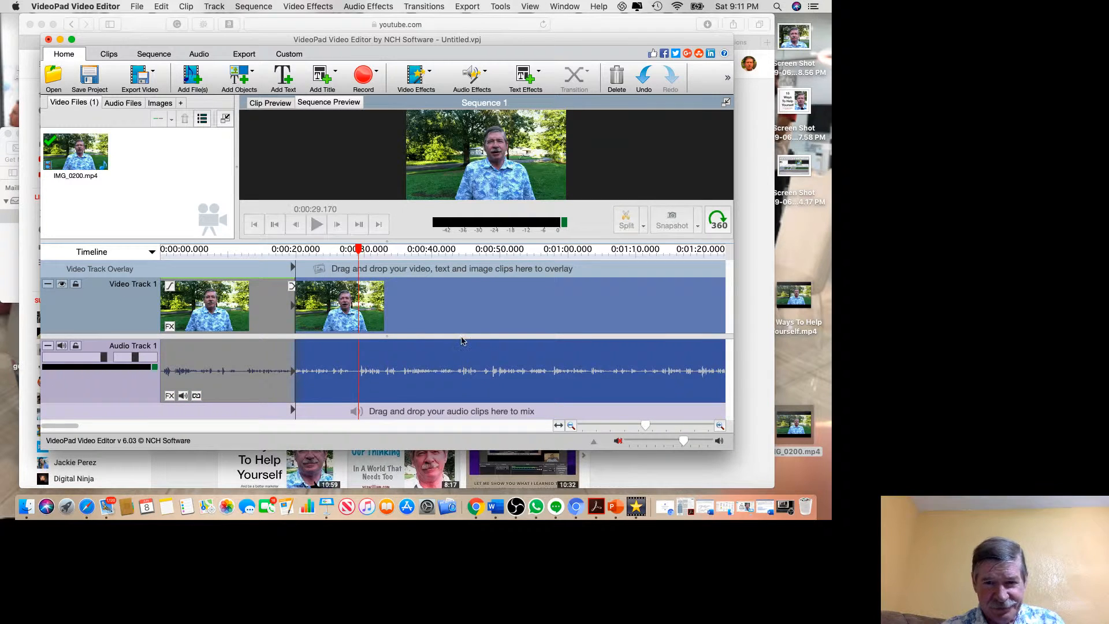
# Bring the playhead to 0:12:47.470 and try to adjust the edge between the main clip and the leftover piece after it.
pyautogui.click(636, 426)
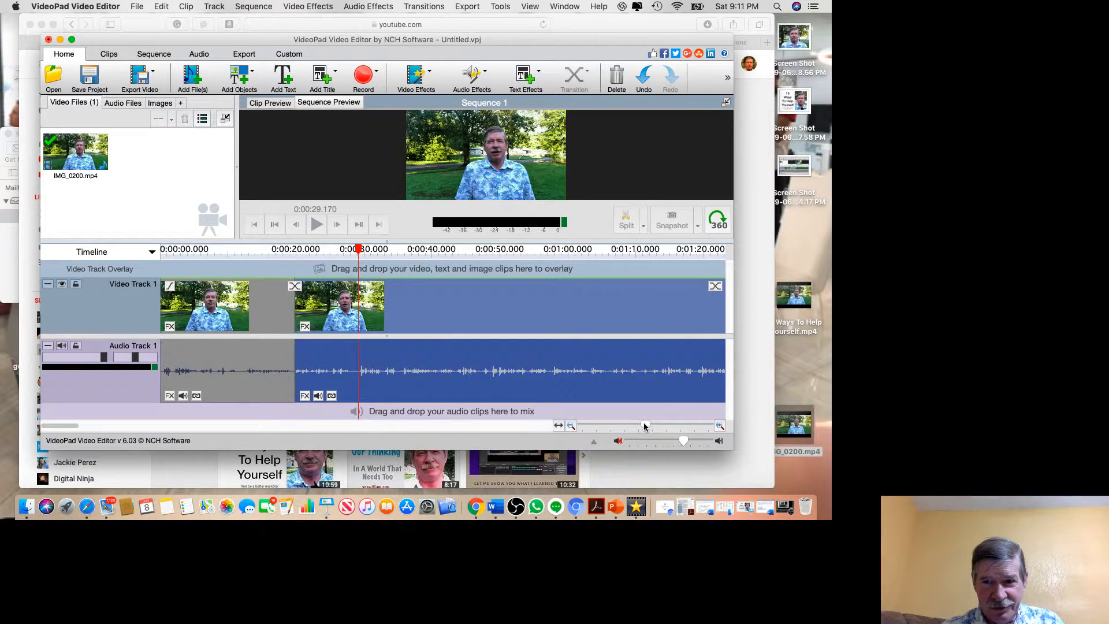
pyautogui.moveTo(638, 426); pyautogui.dragTo(584, 426)
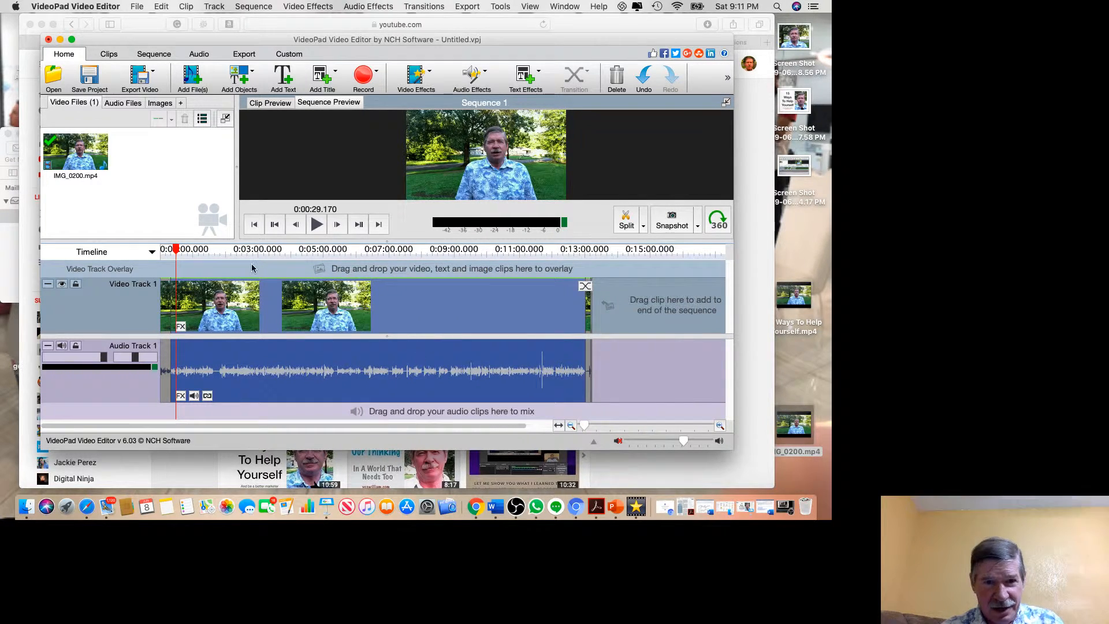
pyautogui.moveTo(200, 249); pyautogui.dragTo(578, 254)
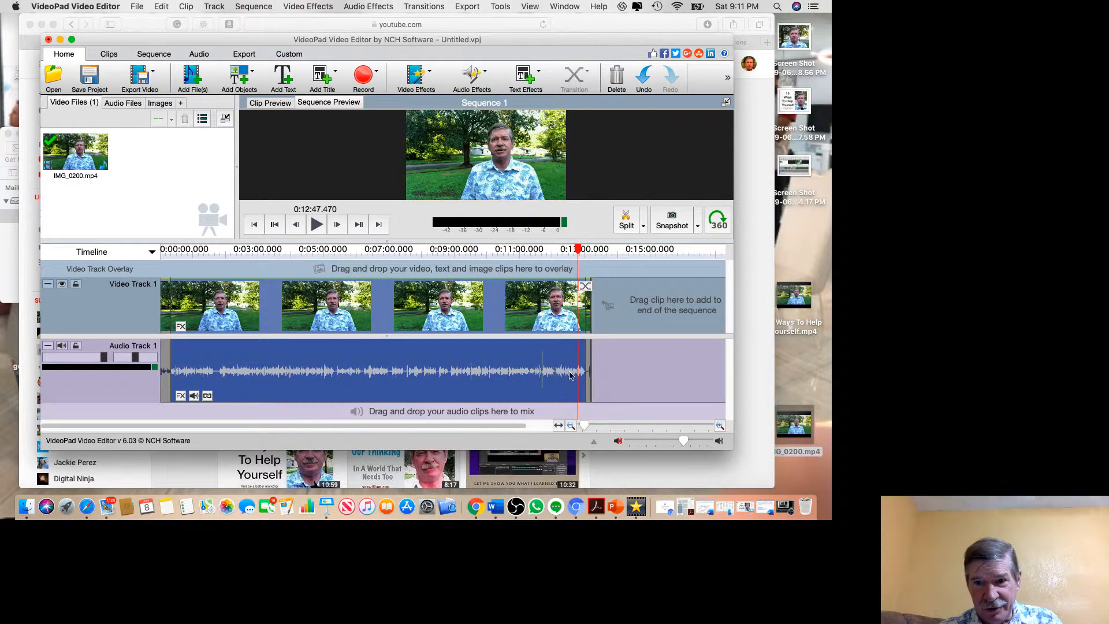
pyautogui.moveTo(582, 427); pyautogui.dragTo(650, 412)
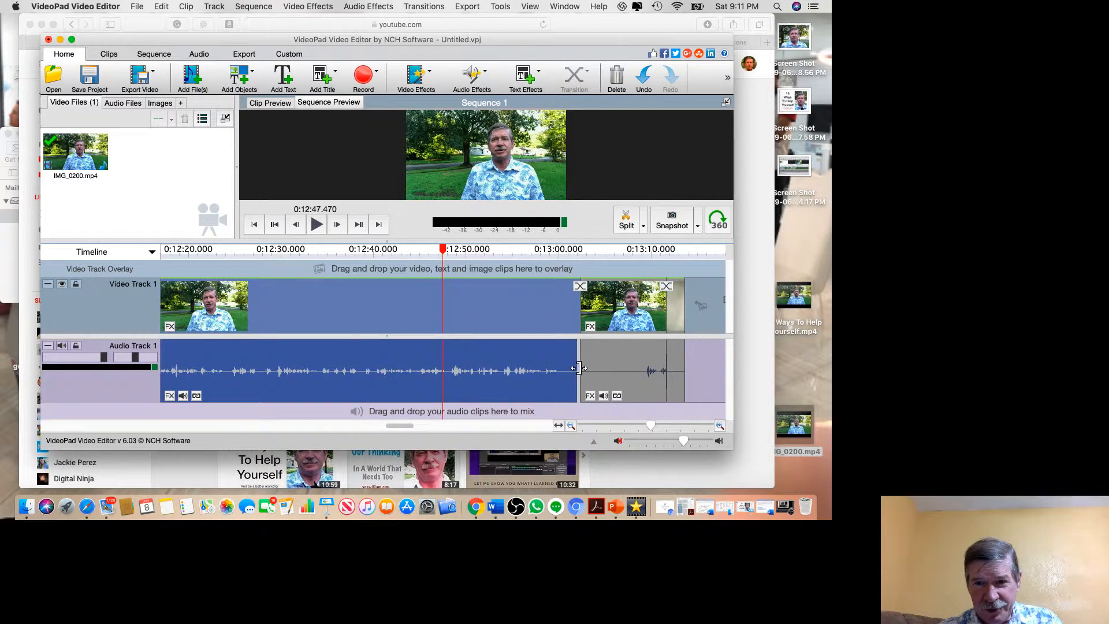
pyautogui.moveTo(578, 368); pyautogui.dragTo(582, 368)
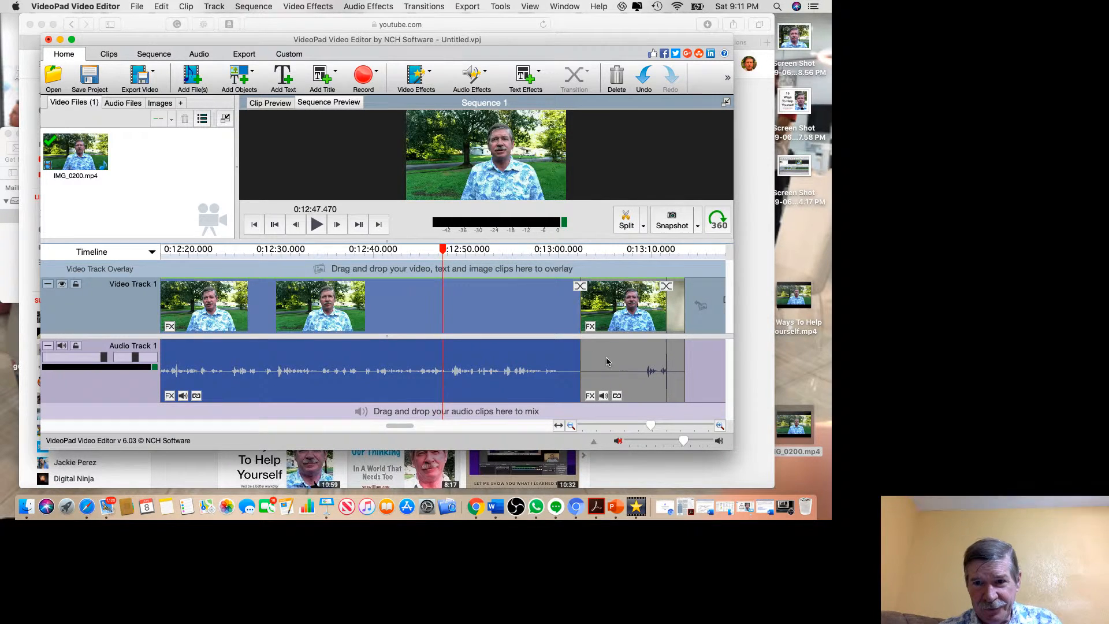
pyautogui.click(599, 360)
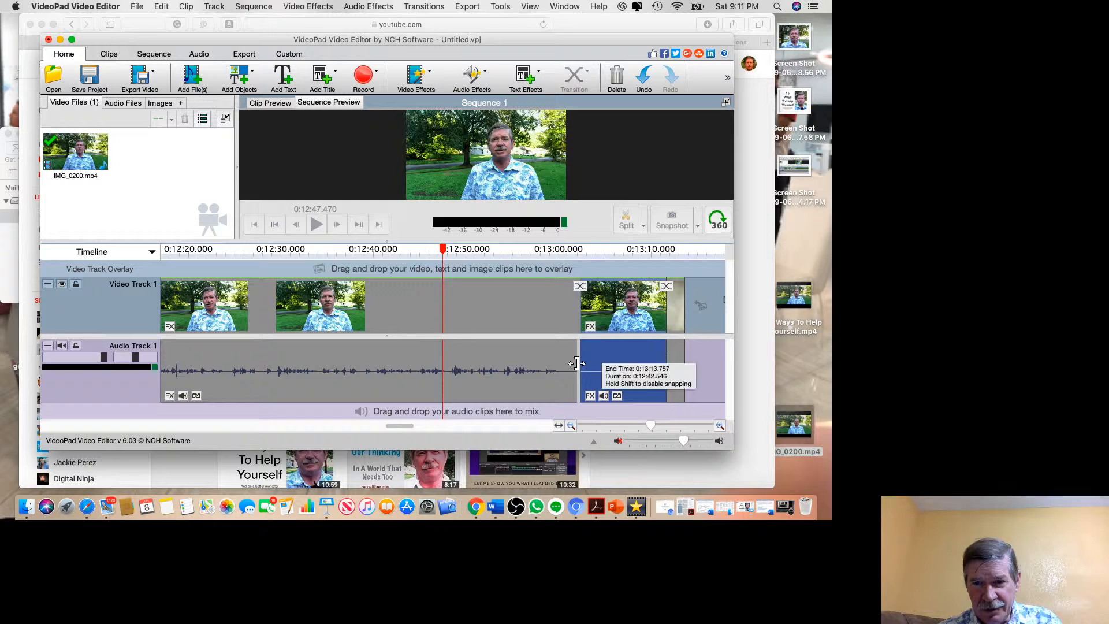
pyautogui.click(595, 363)
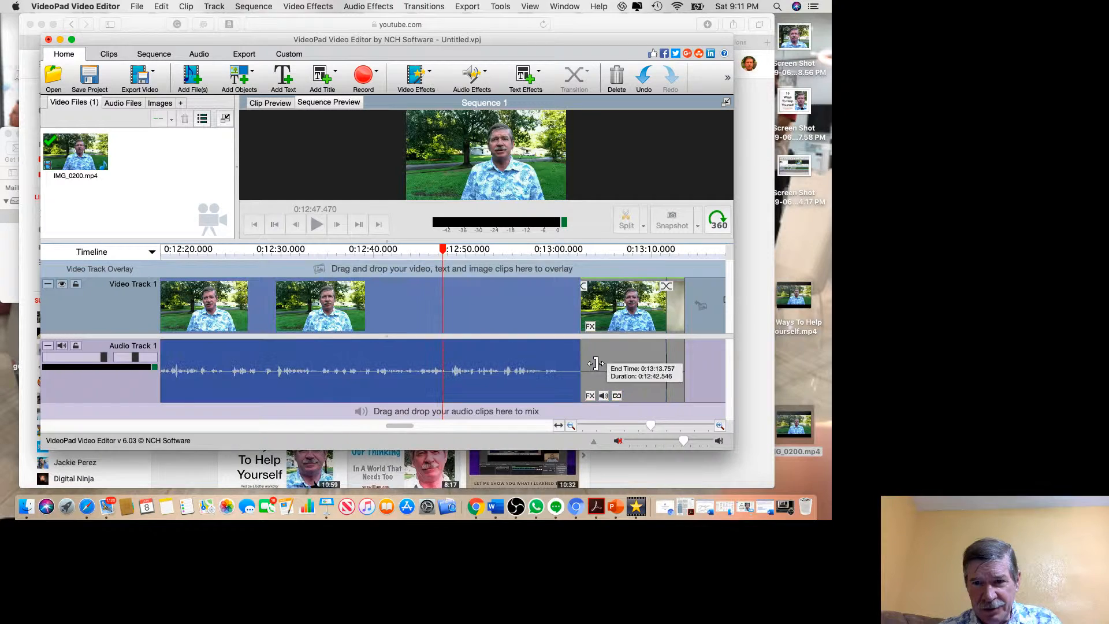
pyautogui.click(685, 363)
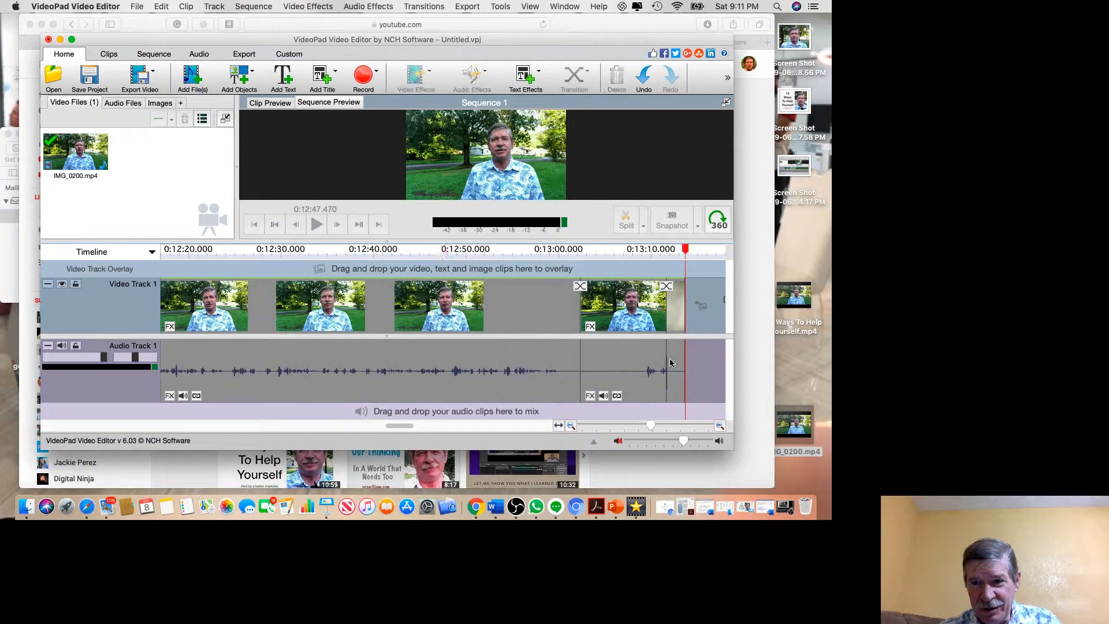
# Delete the leftover pieces from 0:13:02.483 to the end of the sequence.
pyautogui.click(677, 250)
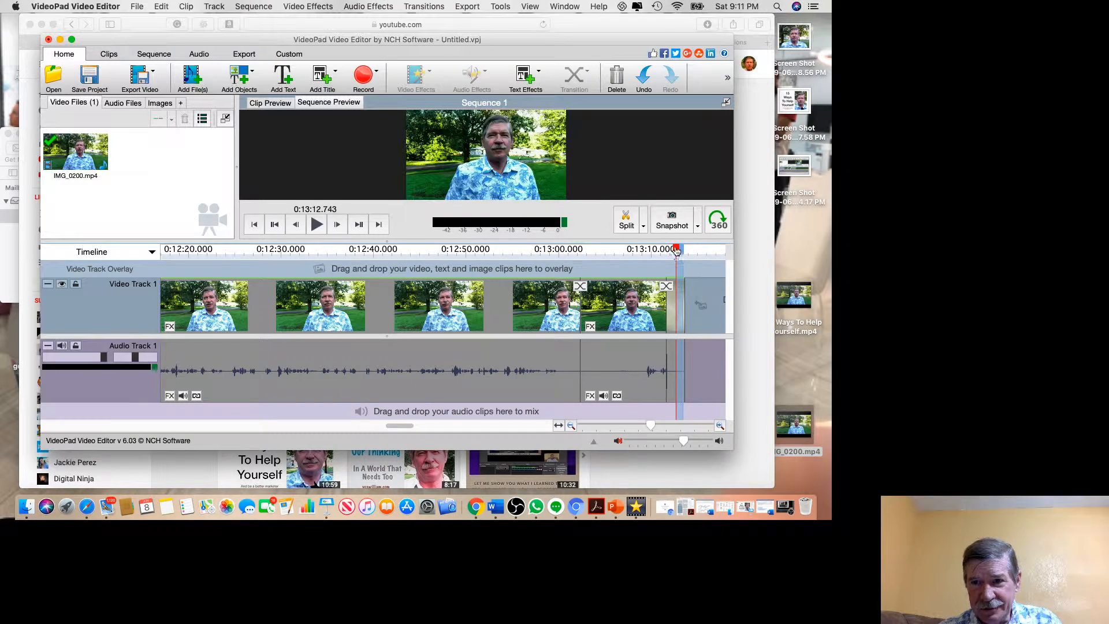
pyautogui.moveTo(678, 250); pyautogui.dragTo(581, 257)
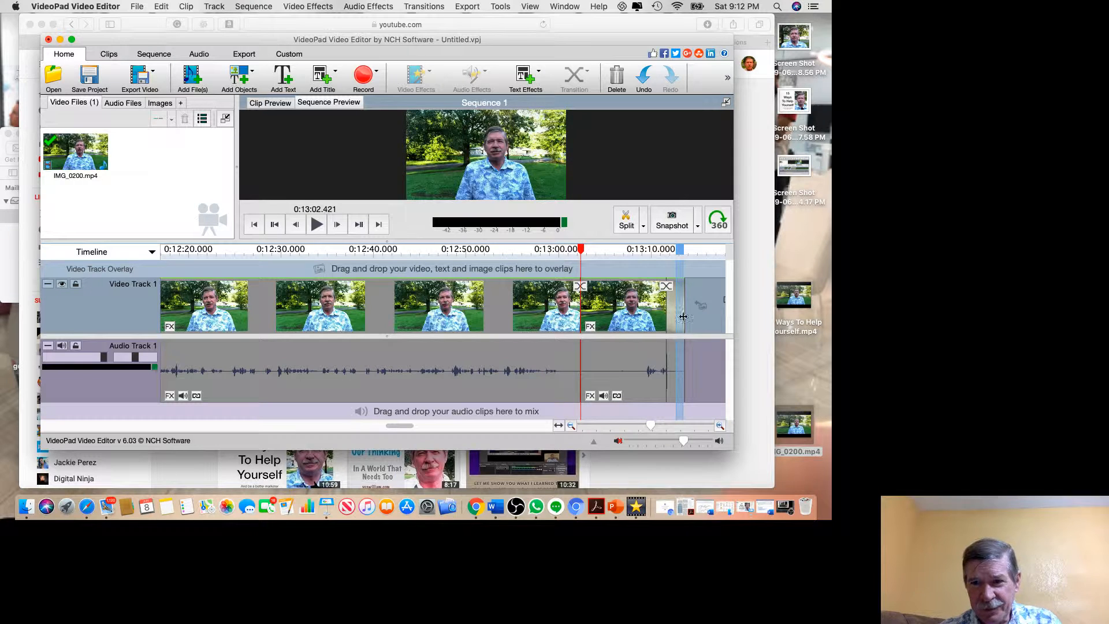
pyautogui.moveTo(680, 368); pyautogui.dragTo(582, 364)
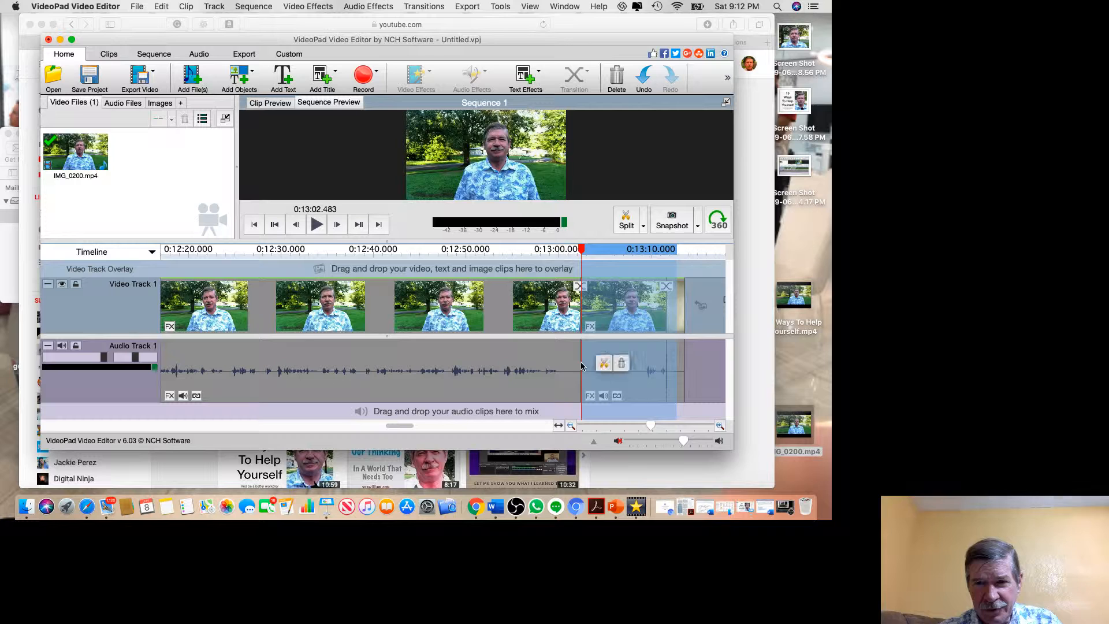
pyautogui.click(621, 362)
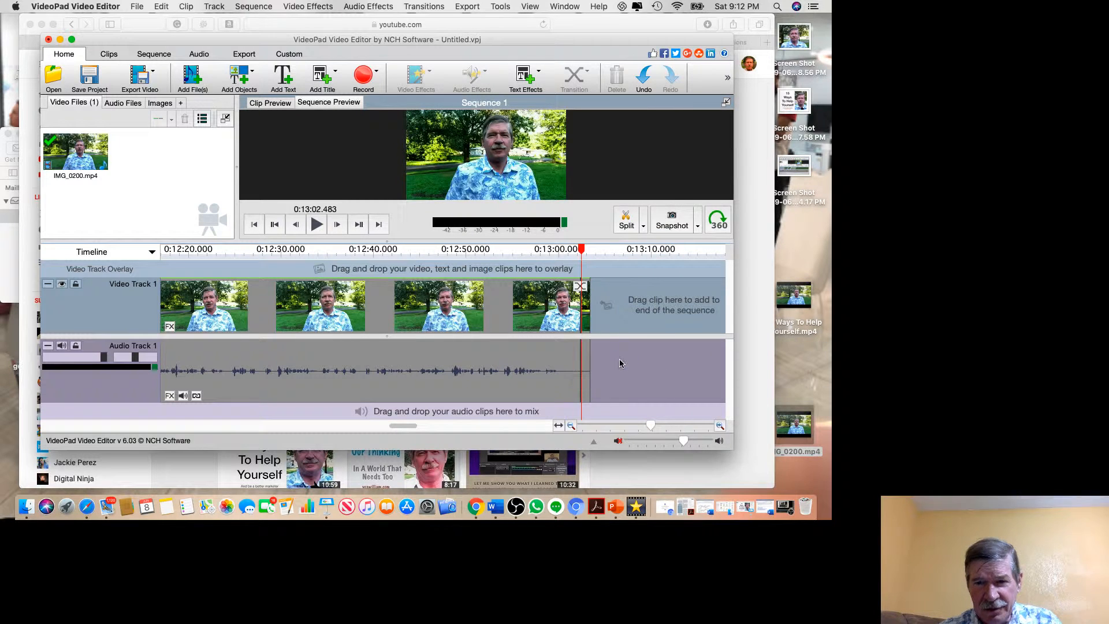
pyautogui.moveTo(588, 367); pyautogui.dragTo(580, 373)
pyautogui.press('Delete')
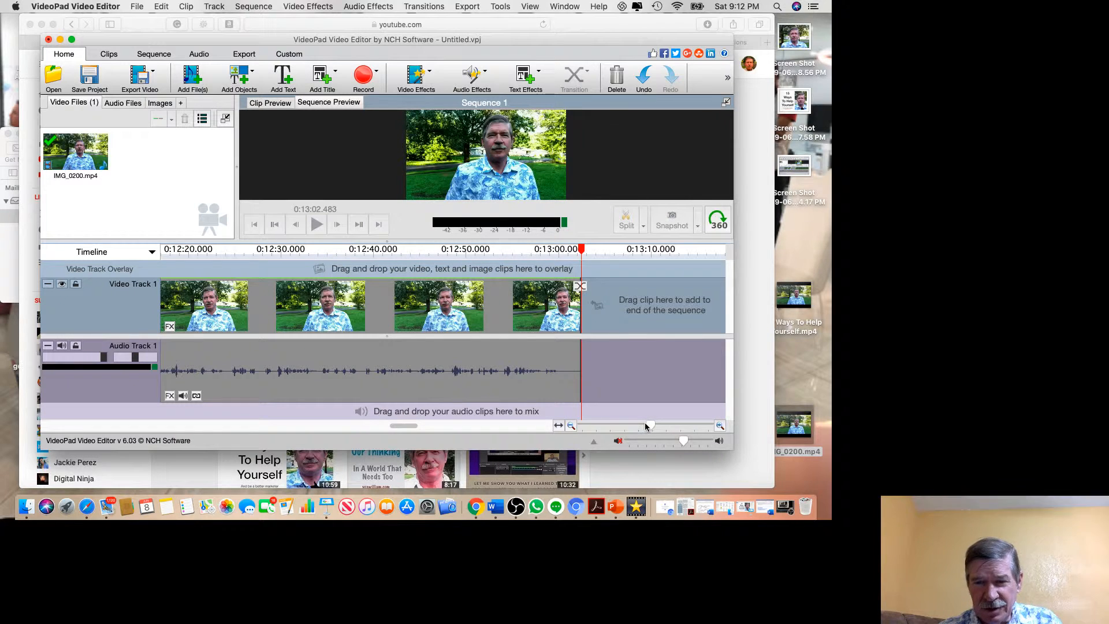
# Delete the thin leftover piece from 0:13:02.447 to the end of the sequence at 0:13:02.484.
pyautogui.moveTo(582, 251); pyautogui.dragTo(575, 251)
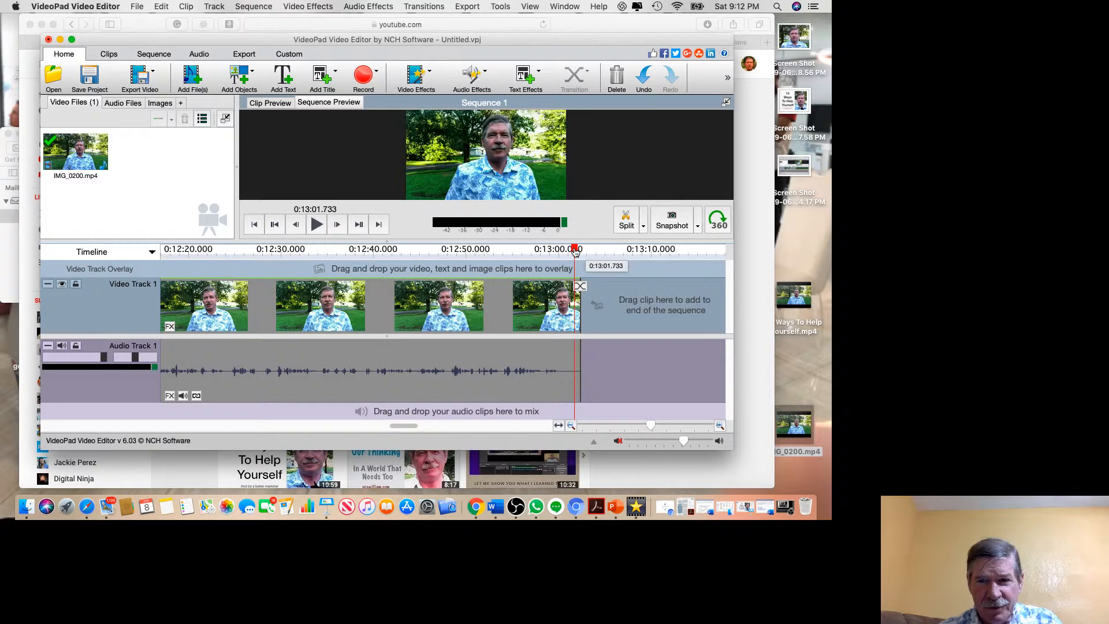
pyautogui.click(662, 418)
pyautogui.click(653, 425)
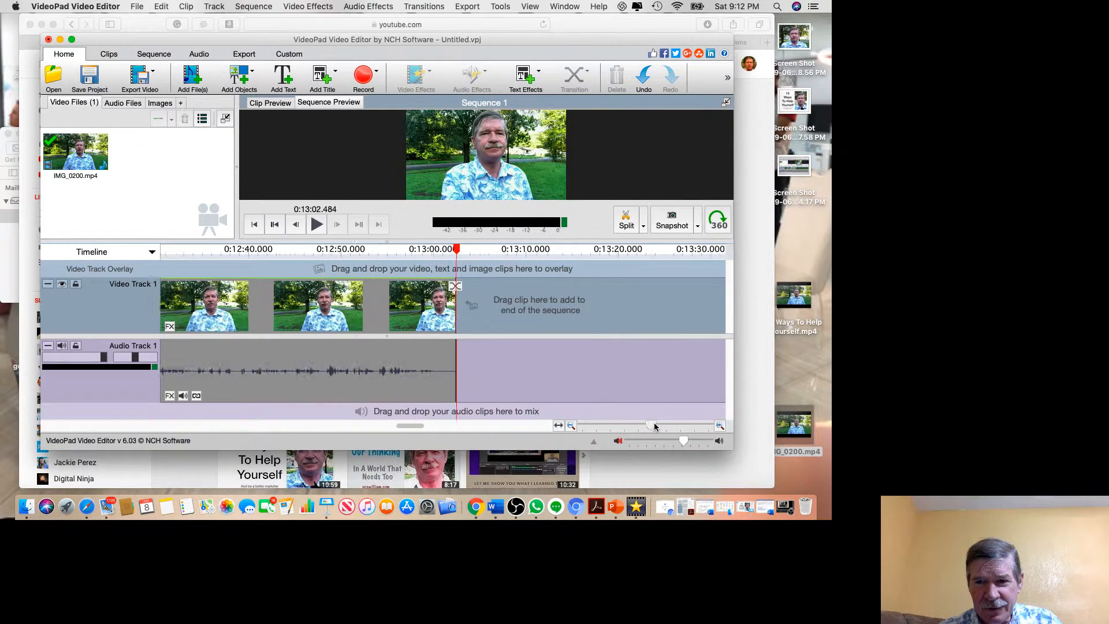
pyautogui.moveTo(655, 426); pyautogui.dragTo(670, 423)
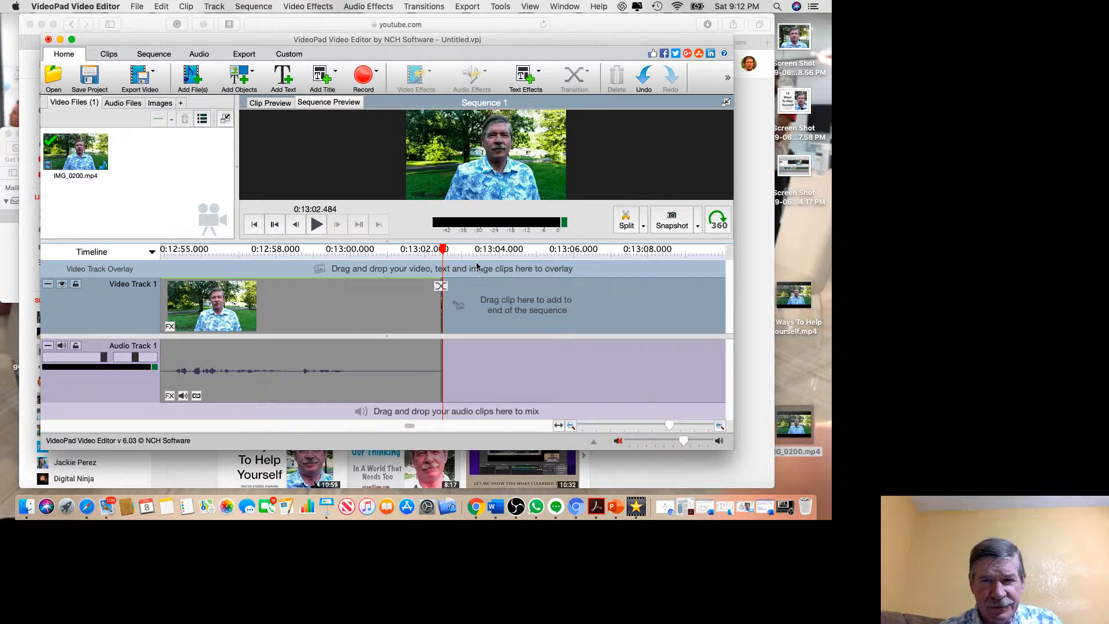
pyautogui.moveTo(441, 250); pyautogui.dragTo(426, 256)
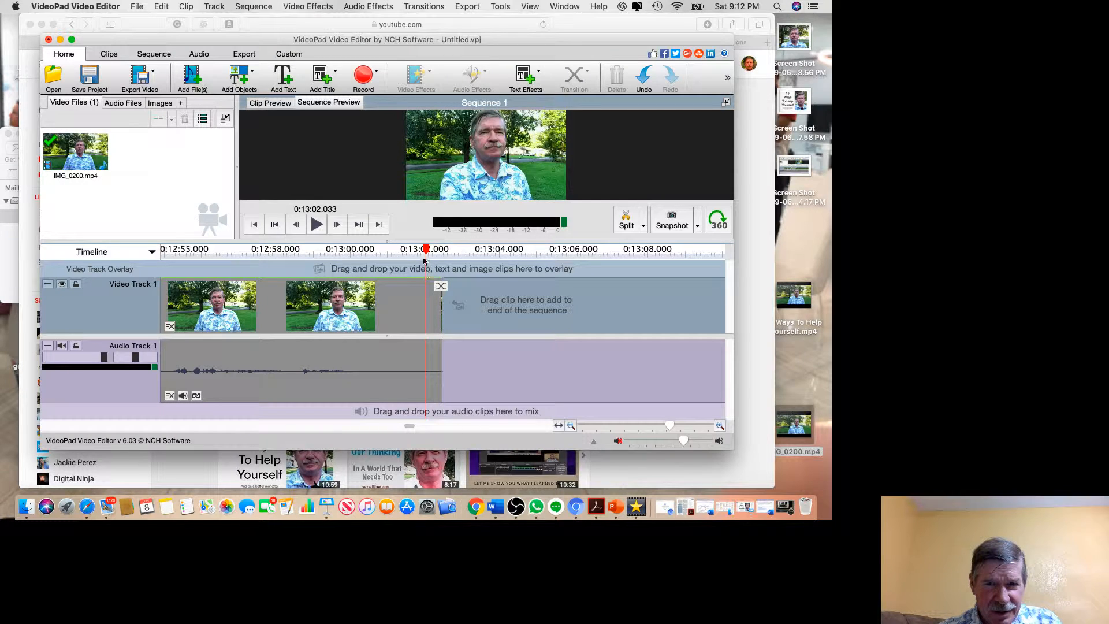
pyautogui.moveTo(425, 252); pyautogui.dragTo(437, 253)
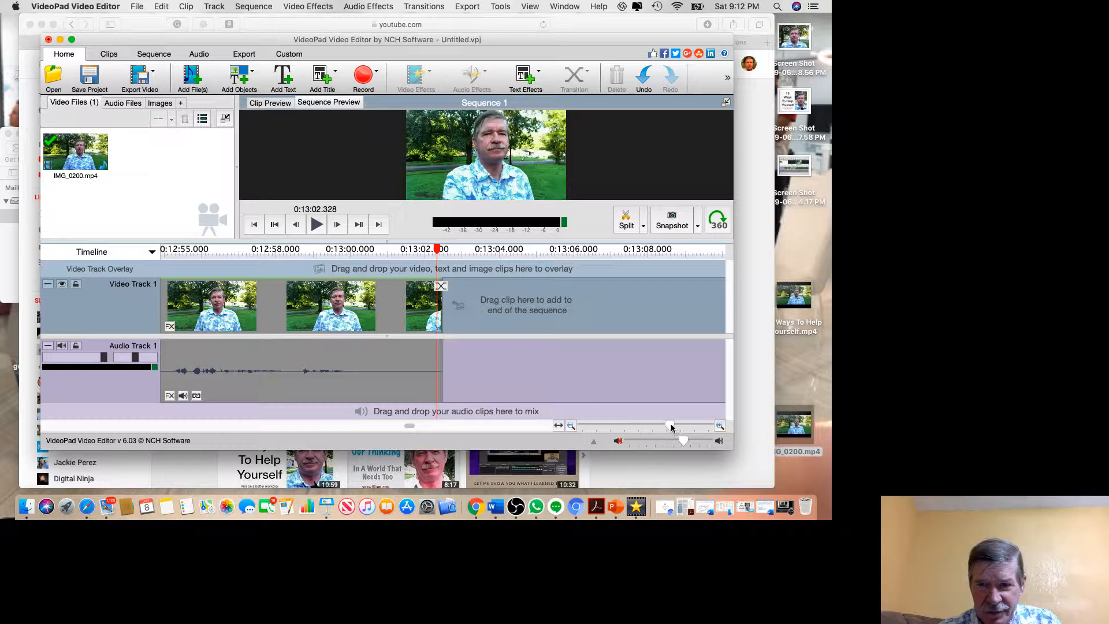
pyautogui.moveTo(670, 427); pyautogui.dragTo(694, 425)
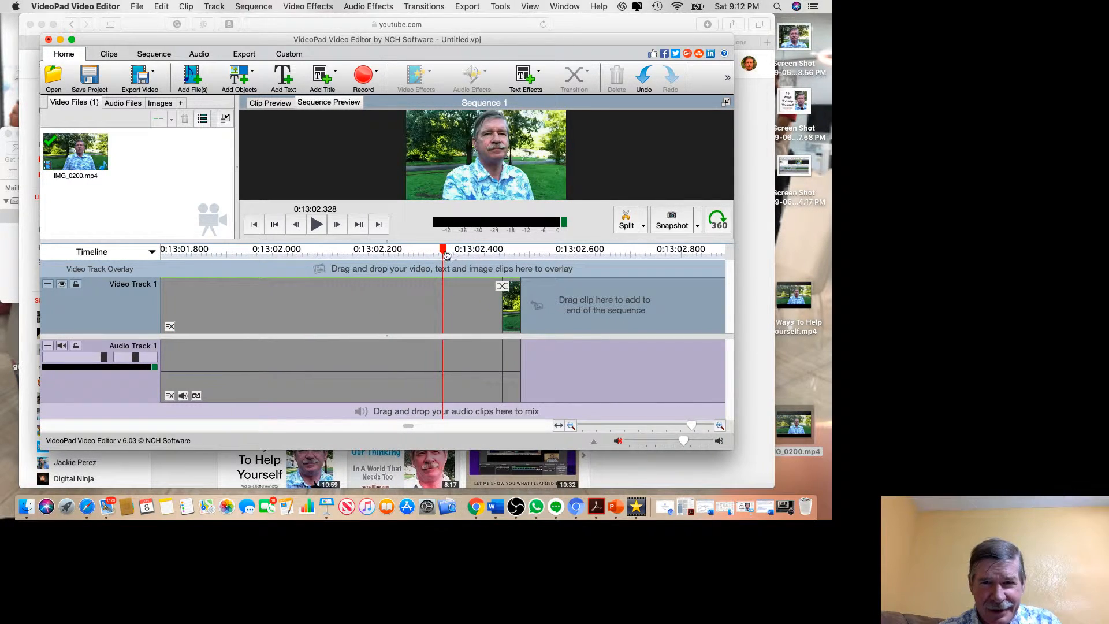
pyautogui.moveTo(446, 254); pyautogui.dragTo(503, 248)
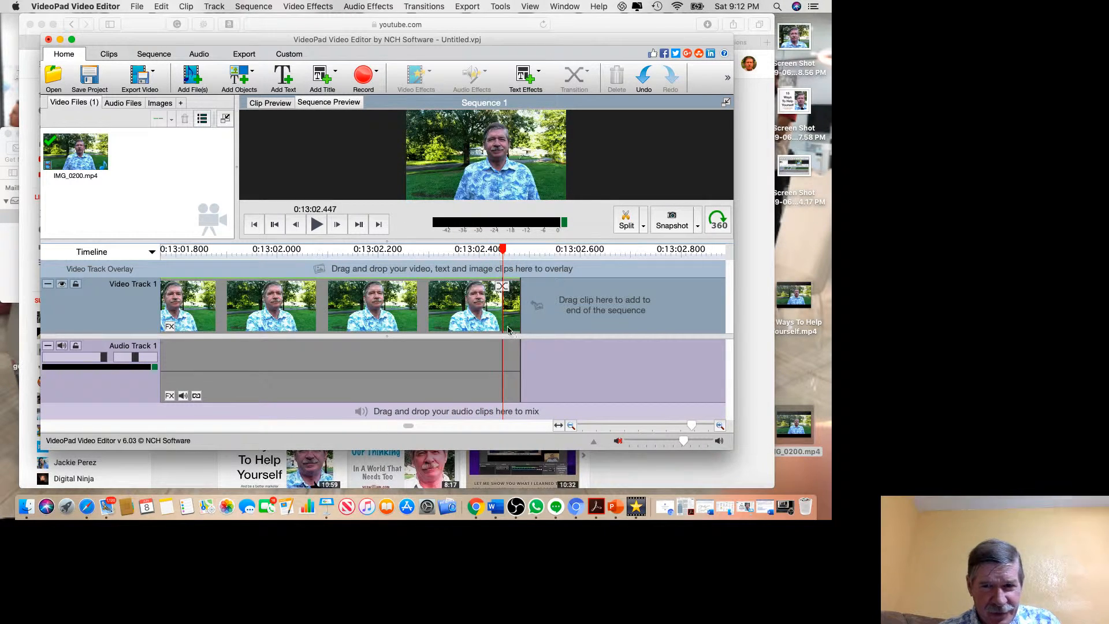
pyautogui.moveTo(503, 350); pyautogui.dragTo(523, 348)
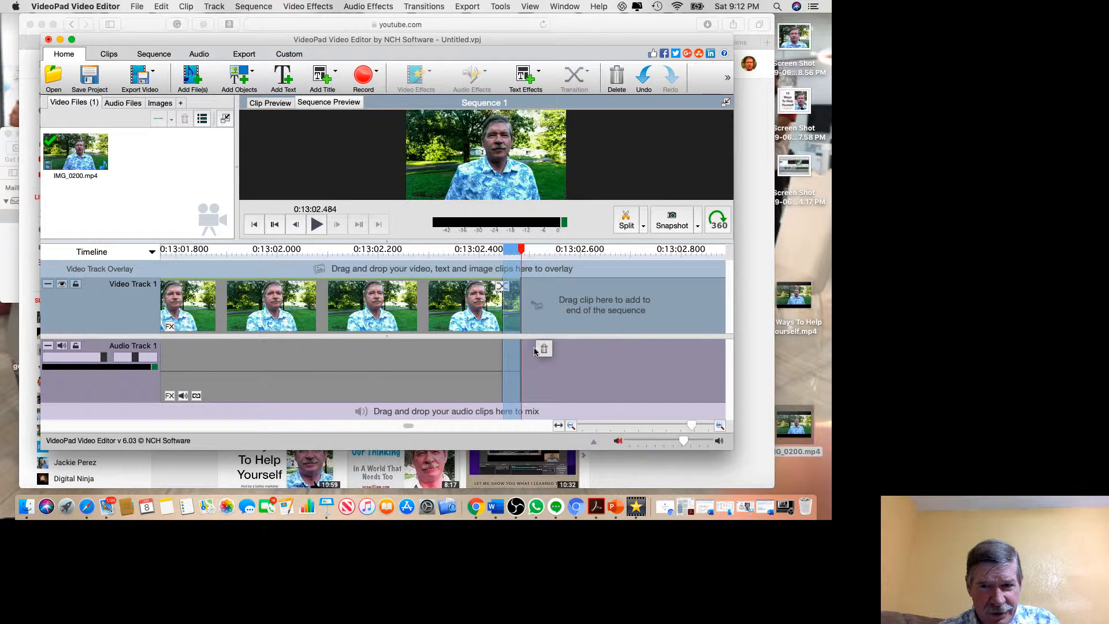
pyautogui.click(544, 351)
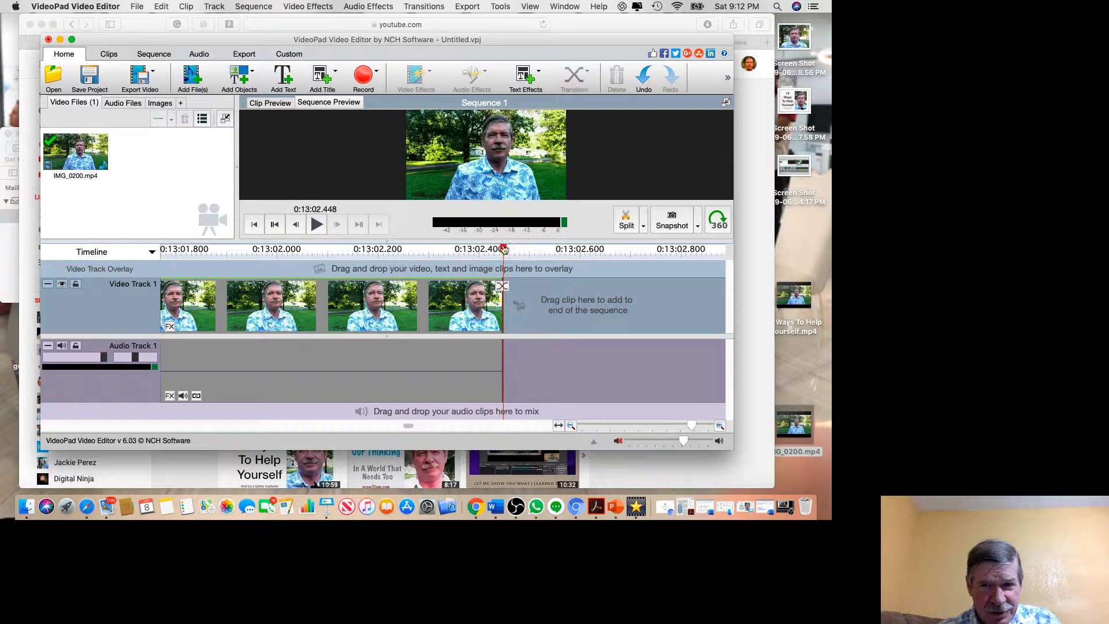
# Delete the last sliver between 0:13:02.447 and 0:13:02.448 at the end of the sequence.
pyautogui.moveTo(503, 250); pyautogui.dragTo(479, 252)
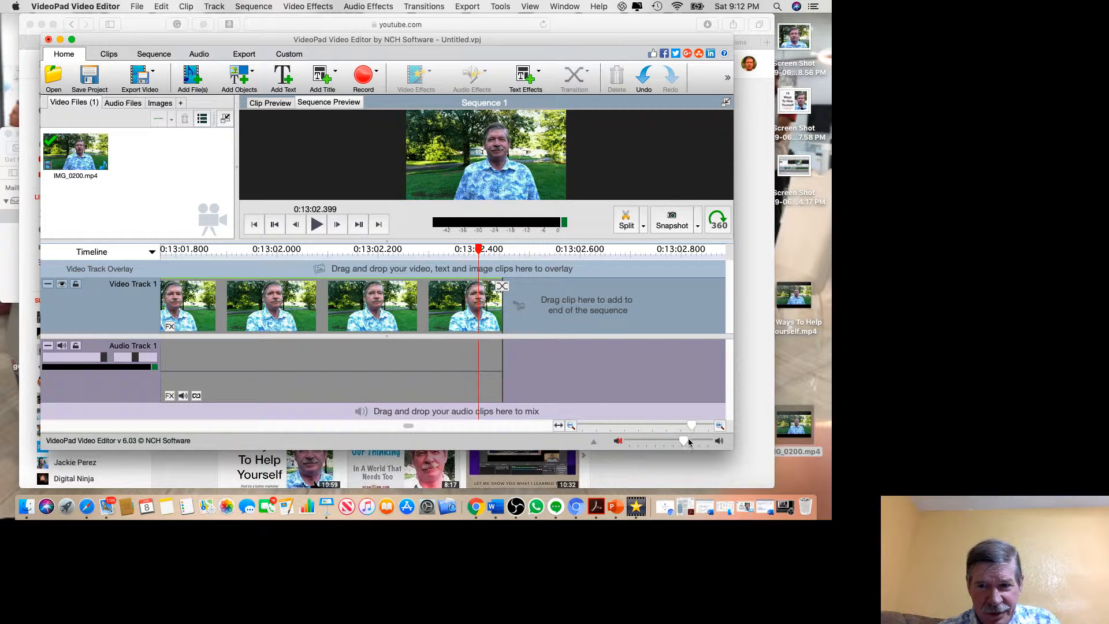
pyautogui.moveTo(692, 426); pyautogui.dragTo(705, 426)
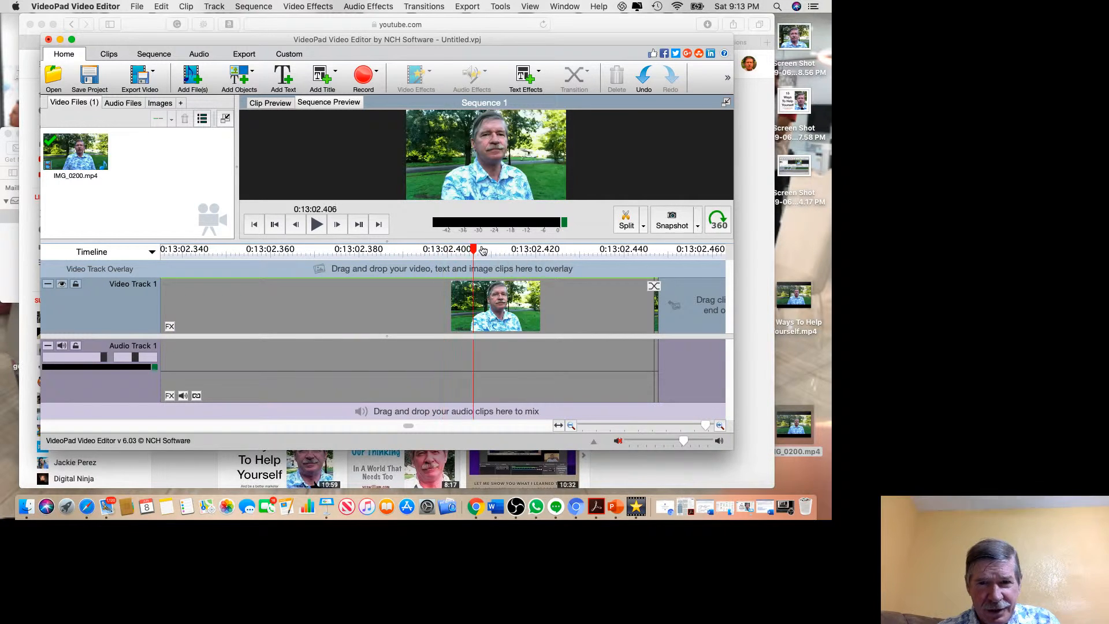
pyautogui.moveTo(445, 249); pyautogui.dragTo(653, 256)
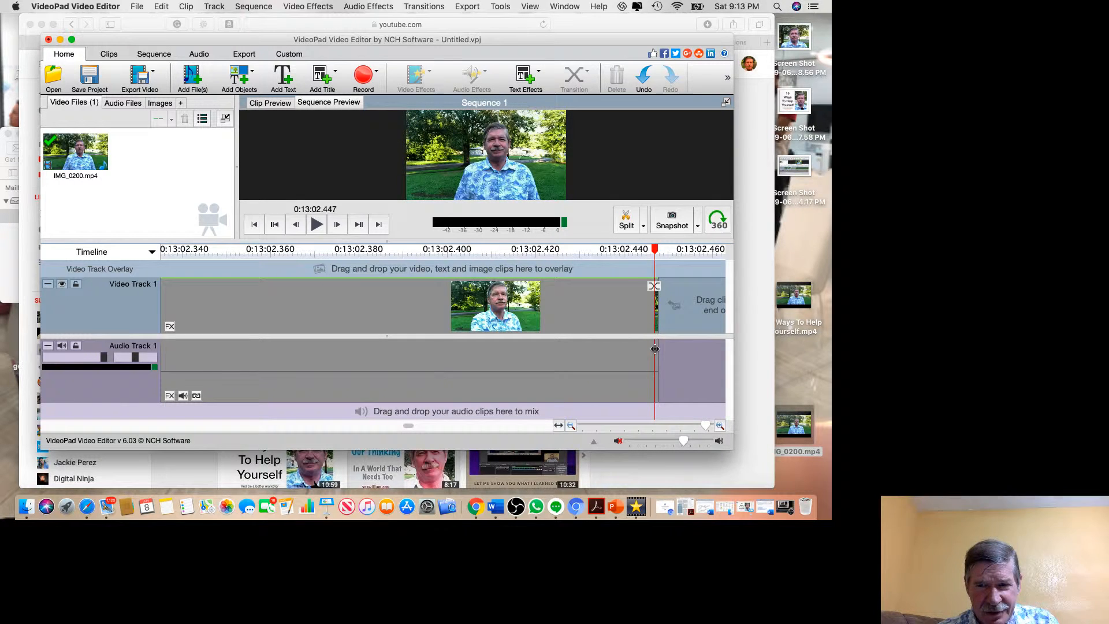
pyautogui.moveTo(655, 348); pyautogui.dragTo(659, 348)
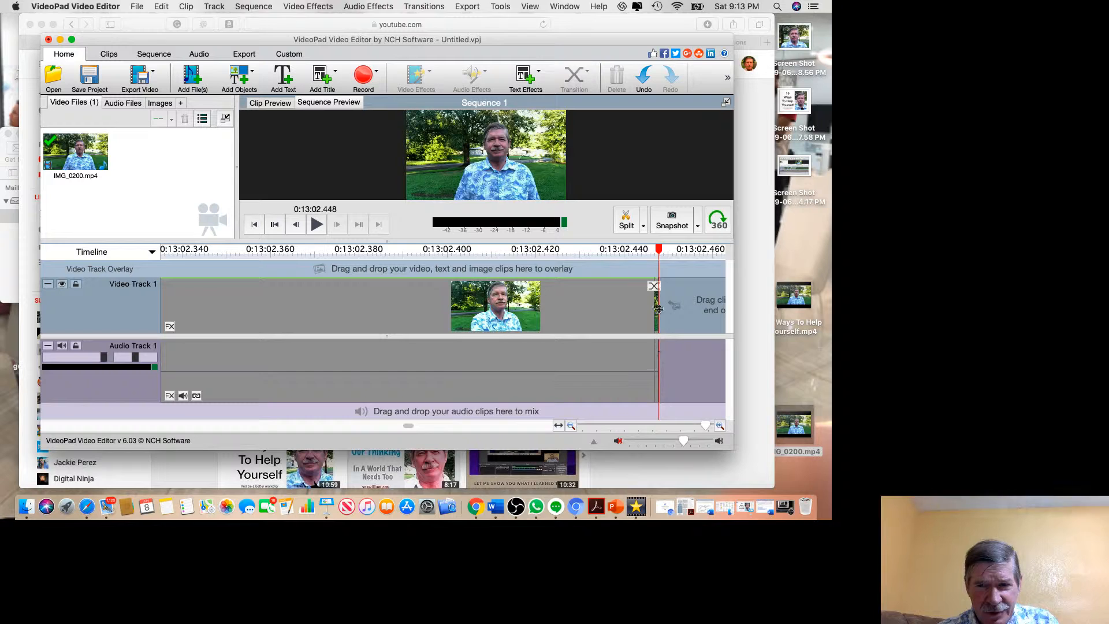
pyautogui.moveTo(658, 250); pyautogui.dragTo(654, 250)
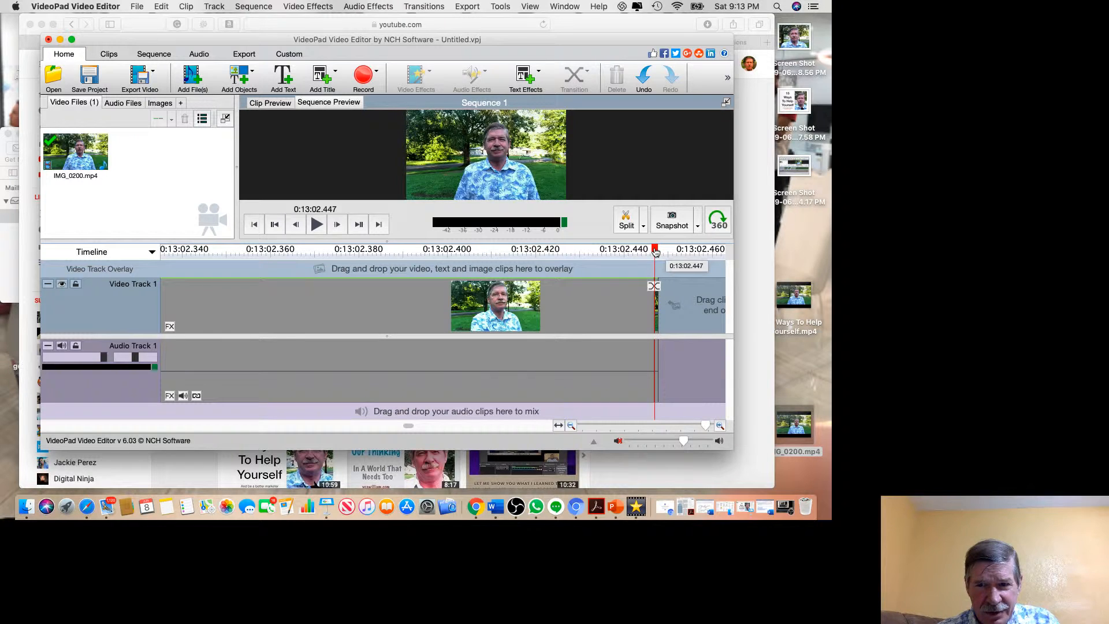
pyautogui.click(659, 357)
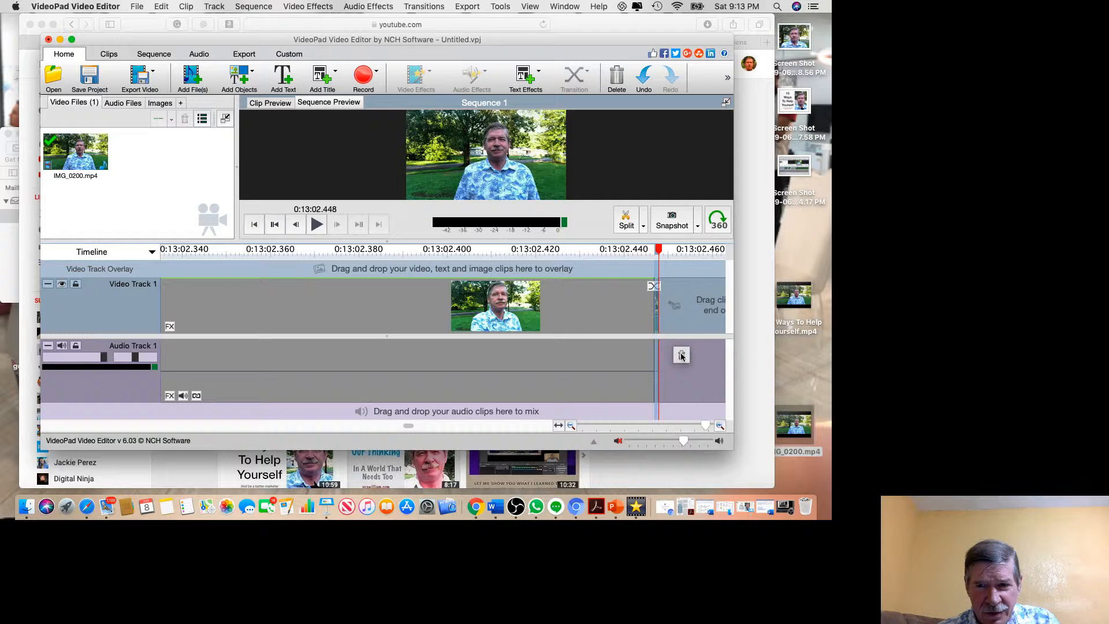
pyautogui.click(682, 355)
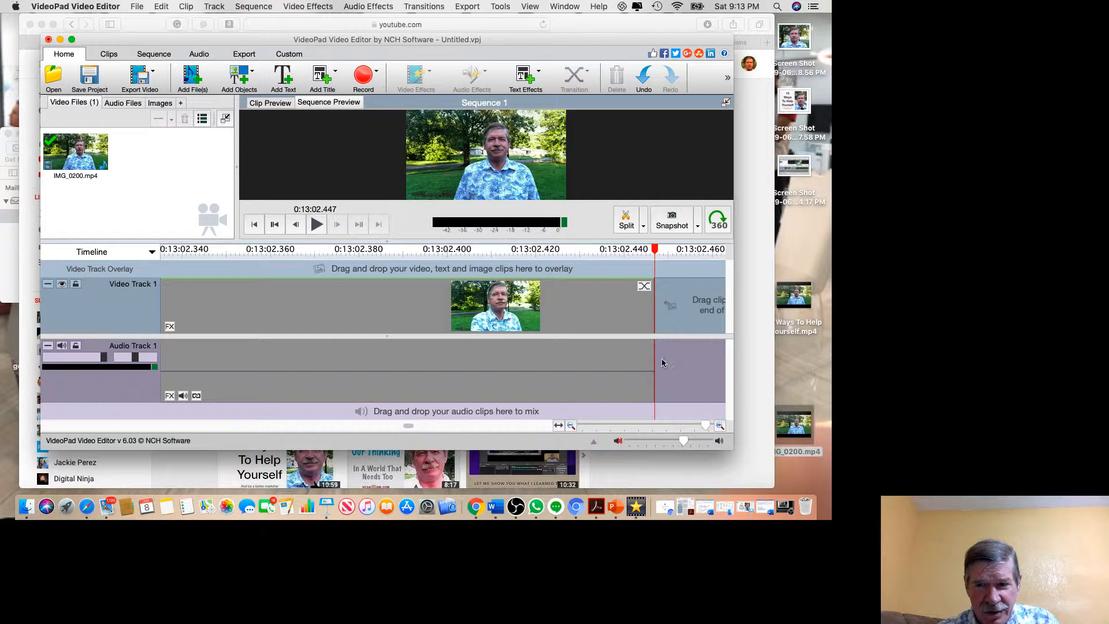
# Show the whole edited sequence on the timeline and move the playhead back to 0:03:55.747.
pyautogui.moveTo(705, 426); pyautogui.dragTo(578, 426)
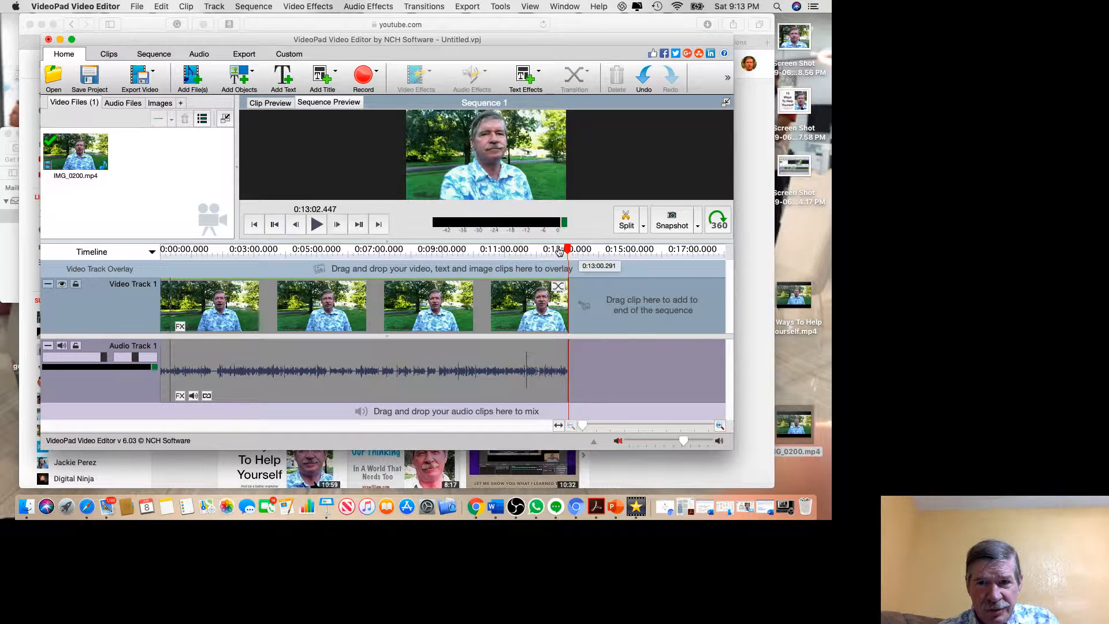
pyautogui.click(443, 249)
pyautogui.moveTo(431, 270); pyautogui.dragTo(283, 269)
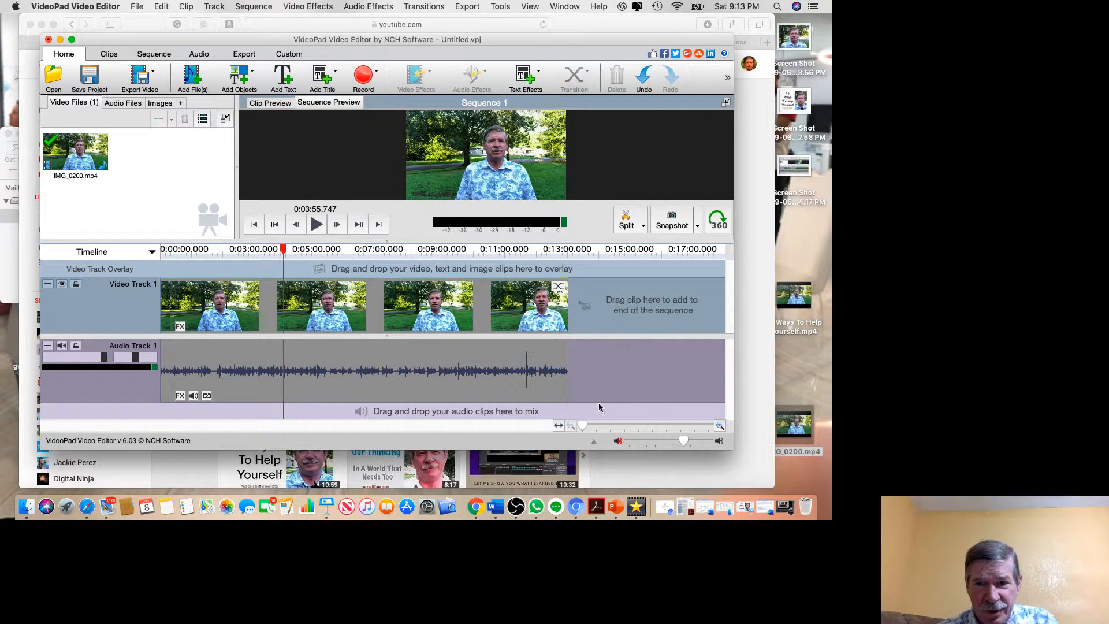
pyautogui.moveTo(582, 426); pyautogui.dragTo(590, 425)
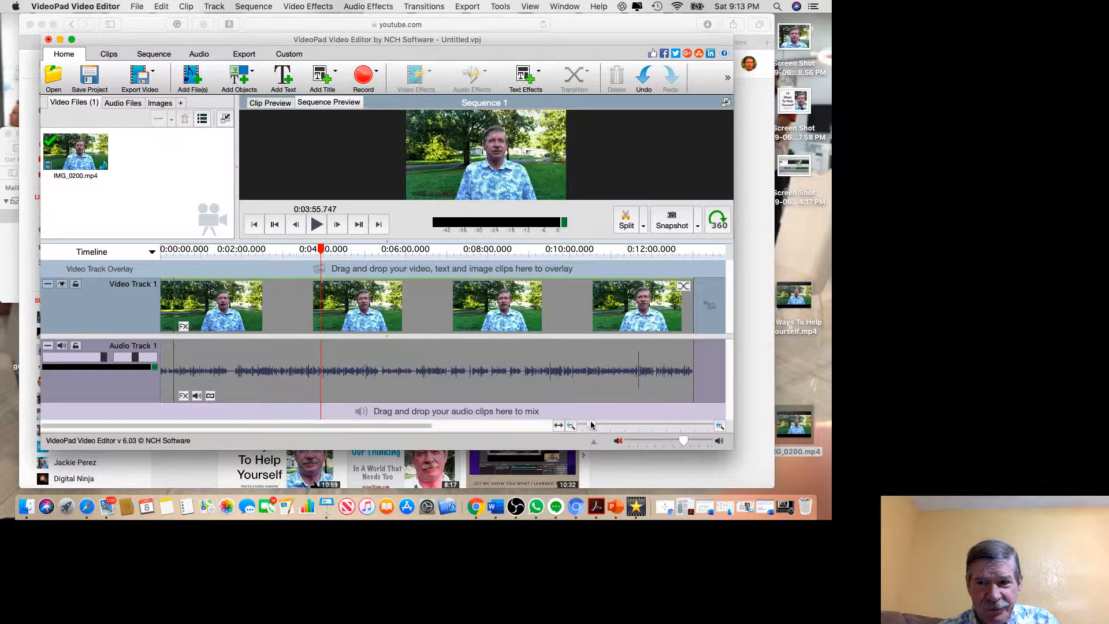
# Export the sequence as the .mp4 video file Untitled at 1280 x 720 - YouTube 720p and 29.97 frames per second.
pyautogui.click(136, 76)
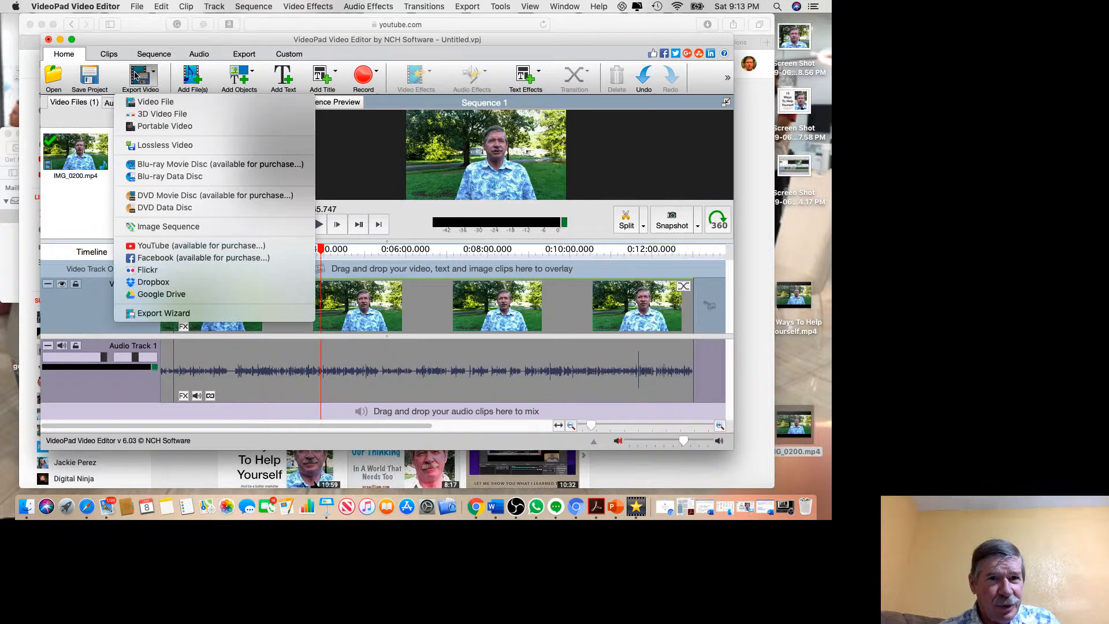
pyautogui.click(154, 104)
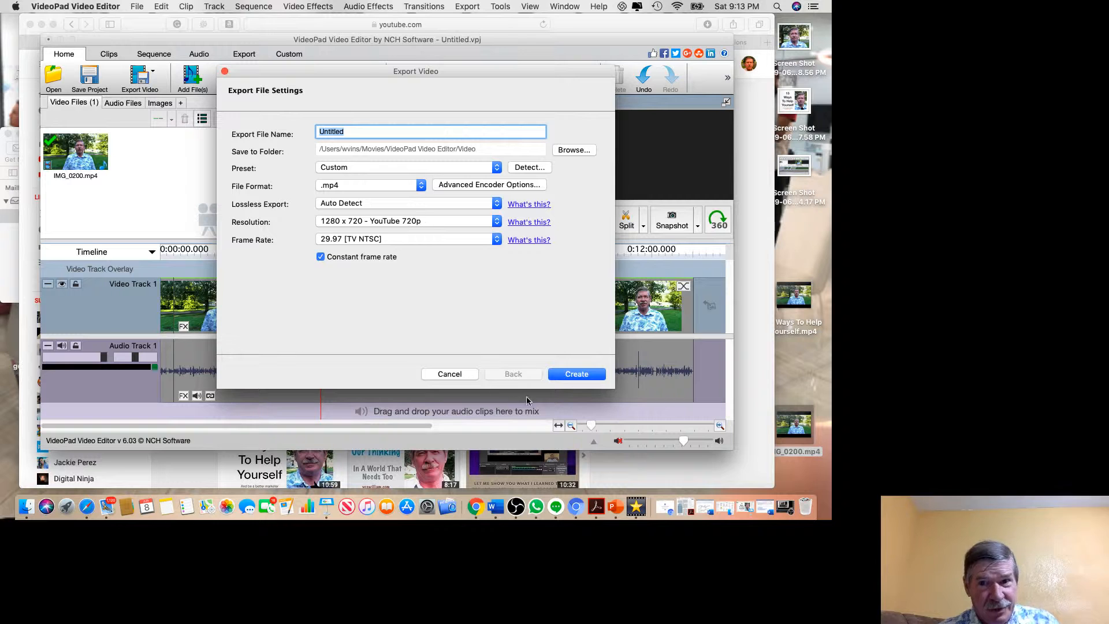
pyautogui.click(559, 375)
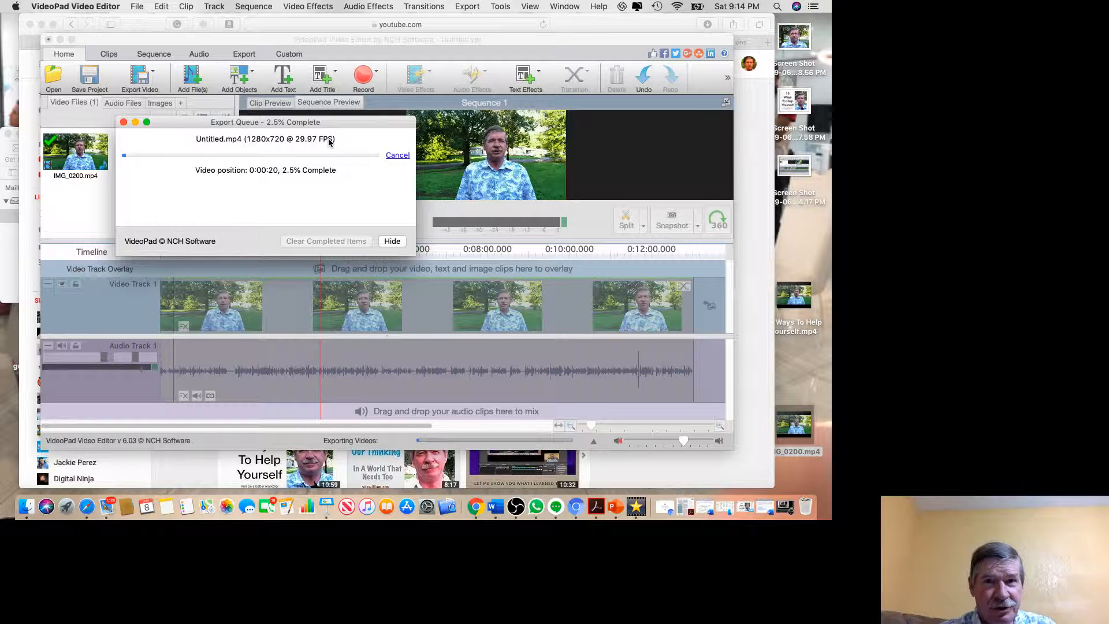
# Open the desktop video 15 Ways To Help Yourself.mp4 in QuickTime Player, skip ahead to 02:35, and close it.
pyautogui.doubleClick(803, 308)
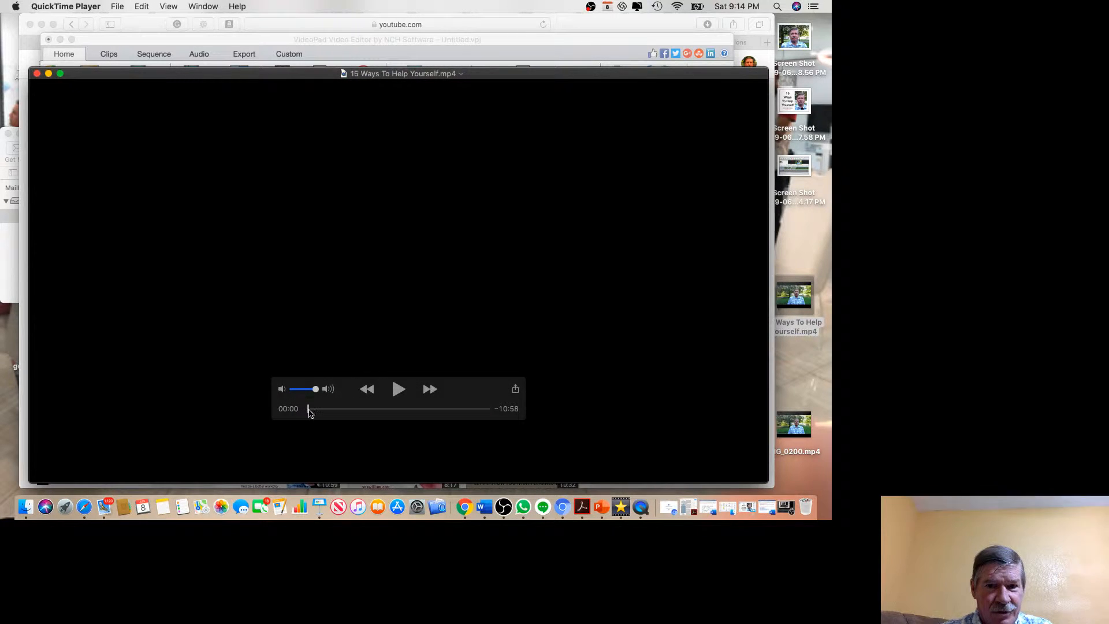
pyautogui.moveTo(310, 412); pyautogui.dragTo(352, 411)
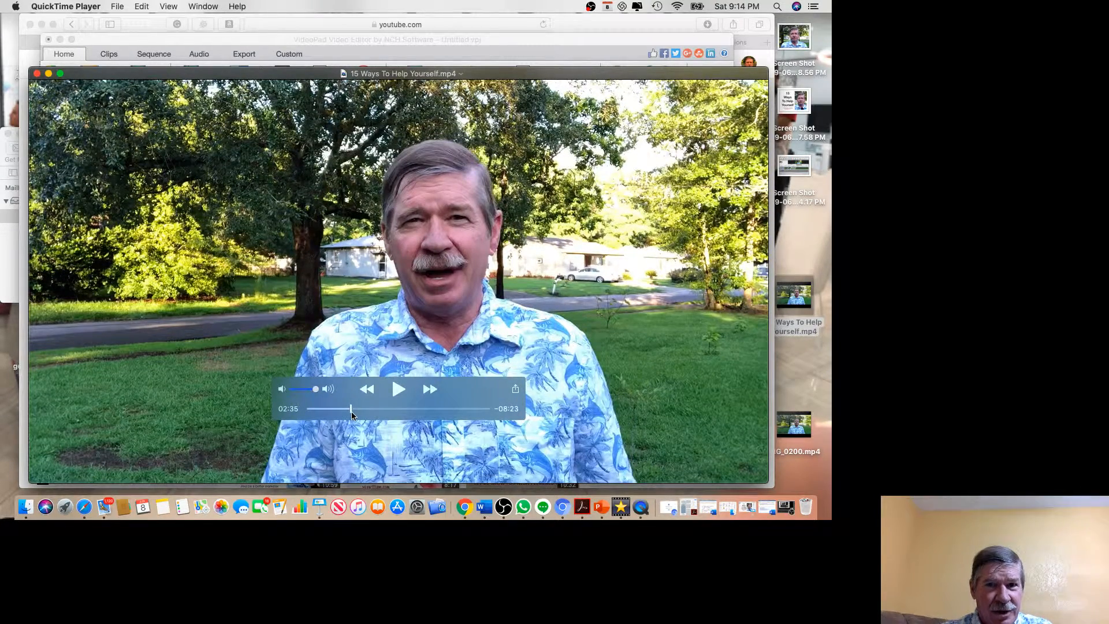
pyautogui.click(36, 74)
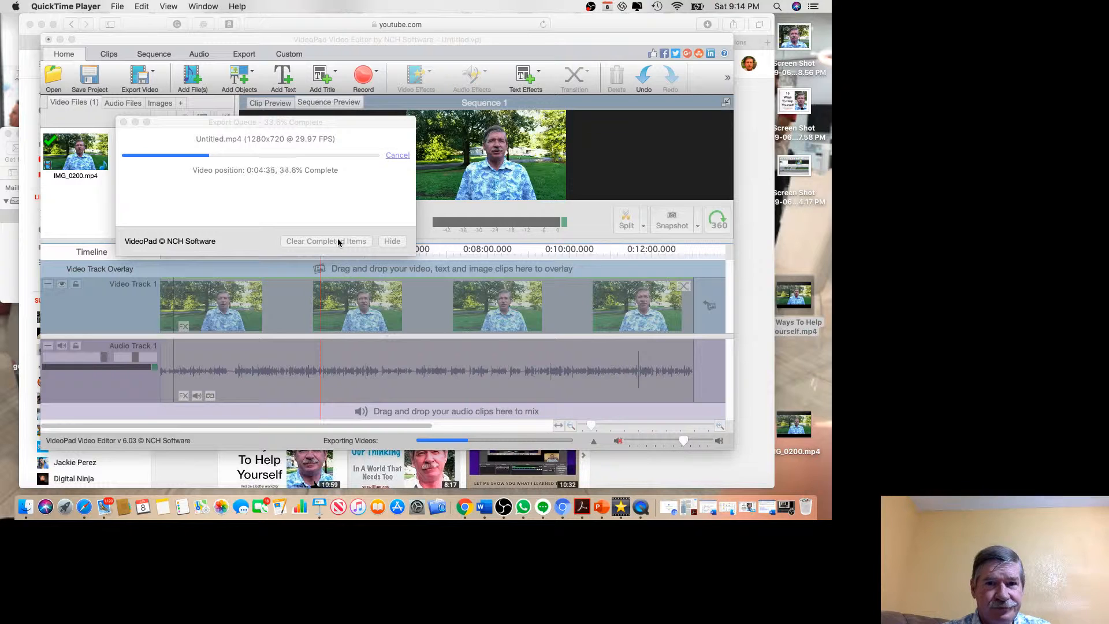
# Cancel the running export of Untitled.mp4 and close the export queue.
pyautogui.click(396, 157)
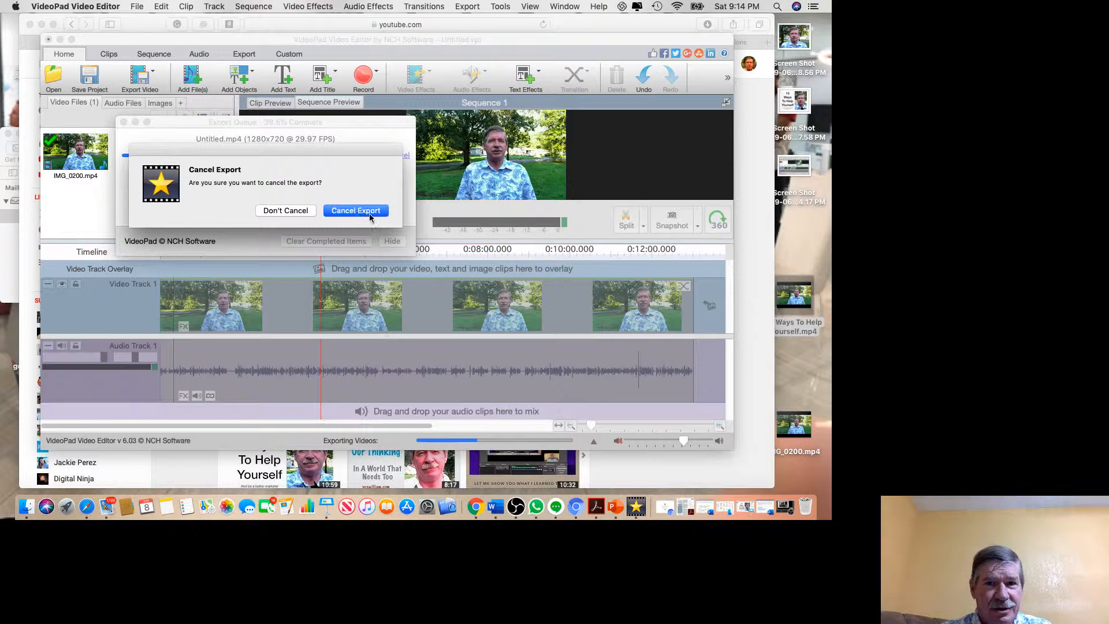
pyautogui.click(368, 212)
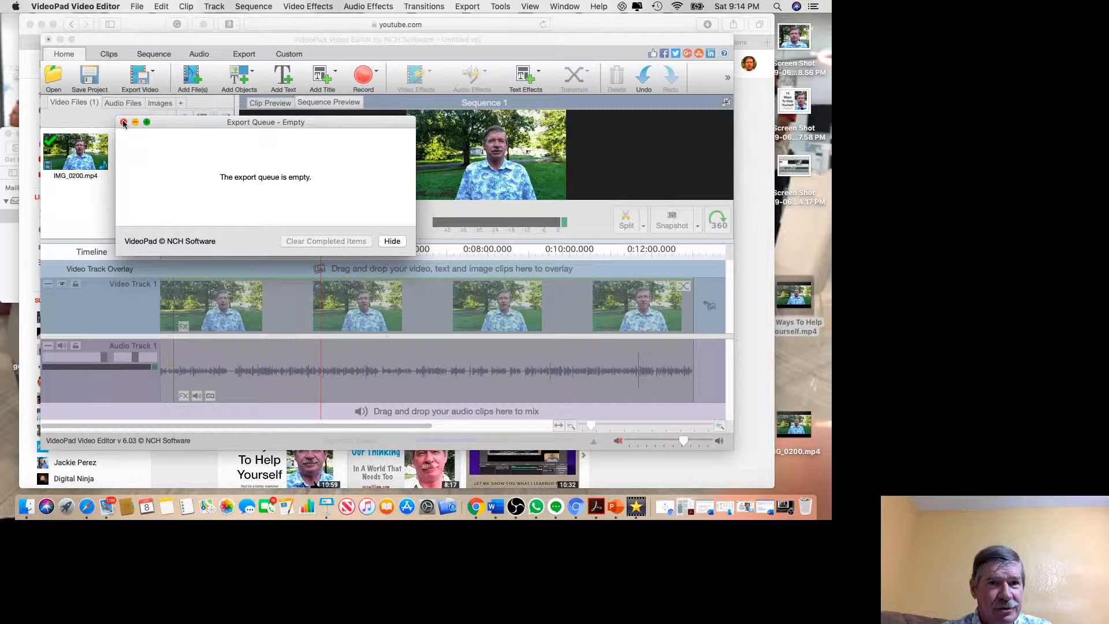
pyautogui.click(123, 122)
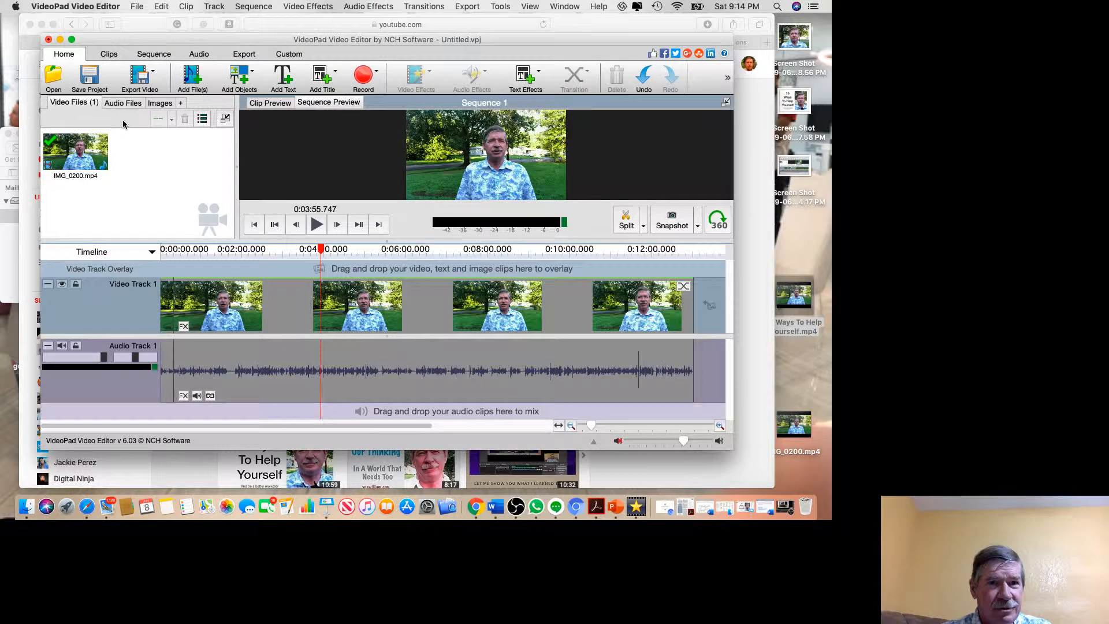
pyautogui.click(789, 510)
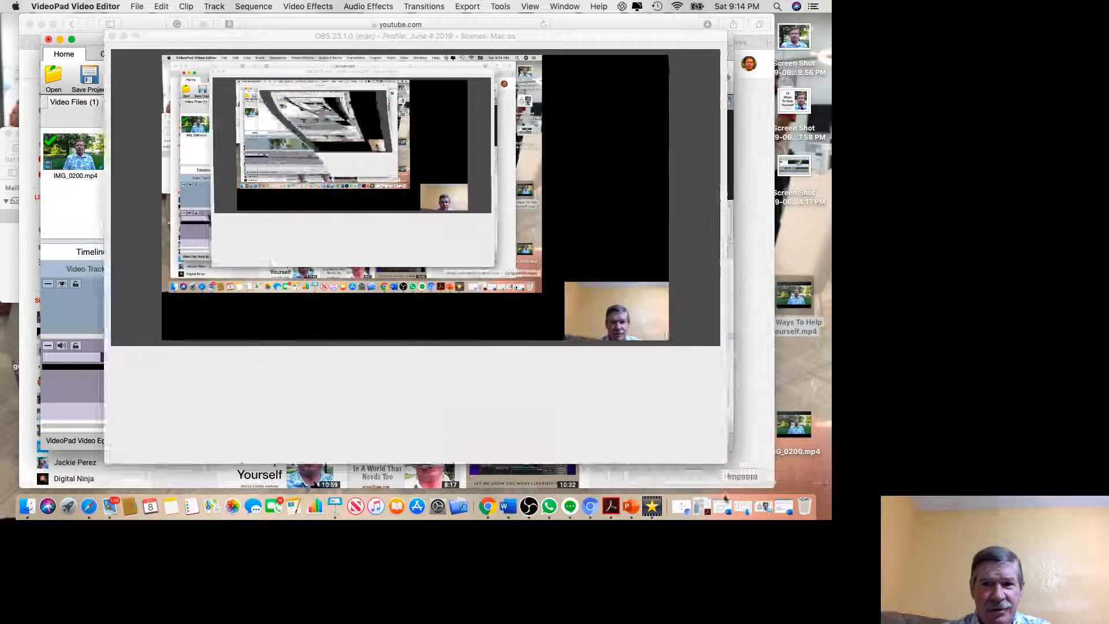